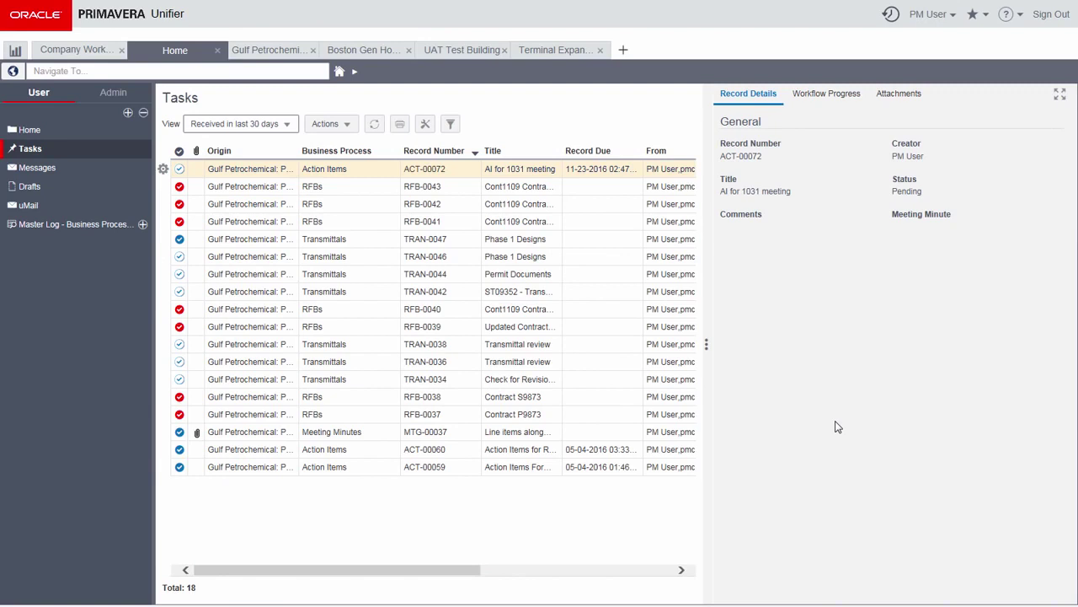
Collapse and reopen the record details pane beside the task list, and toggle its maximized view.
left_click(707, 344)
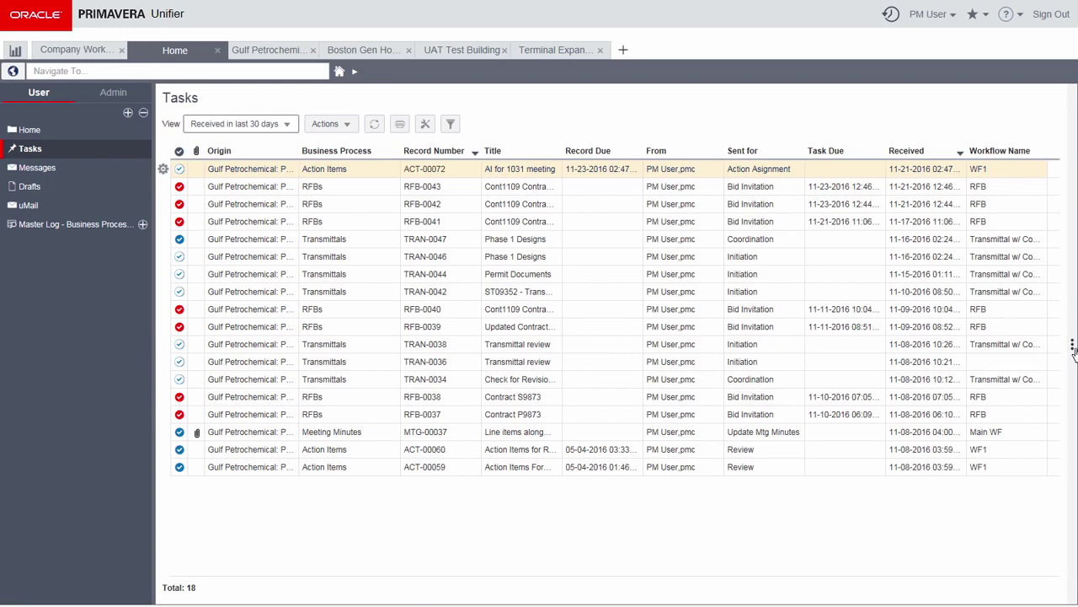
left_click(1072, 343)
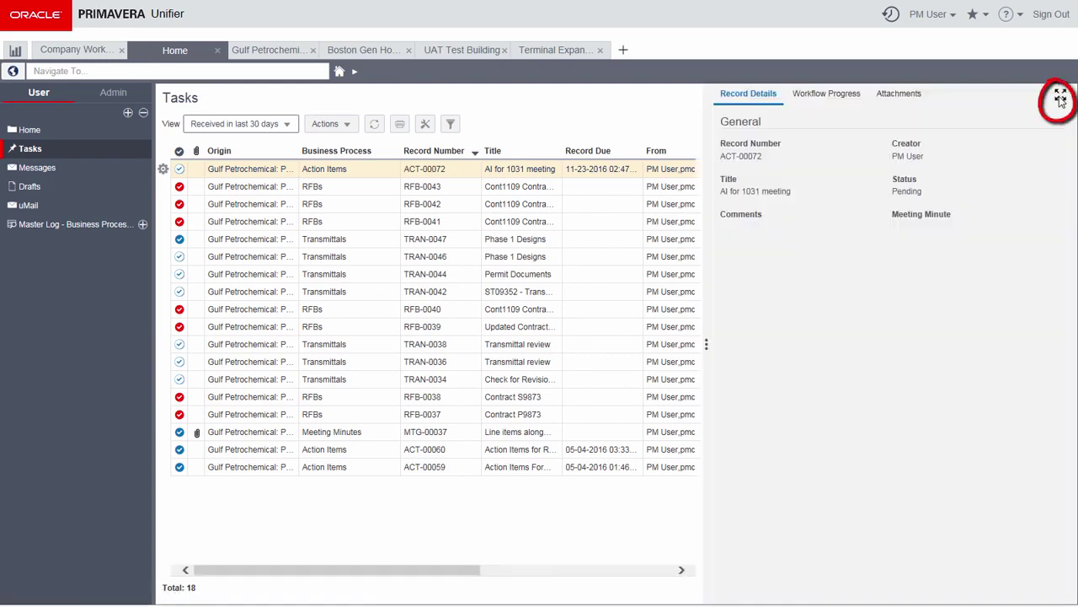
left_click(1060, 95)
left_click(1060, 95)
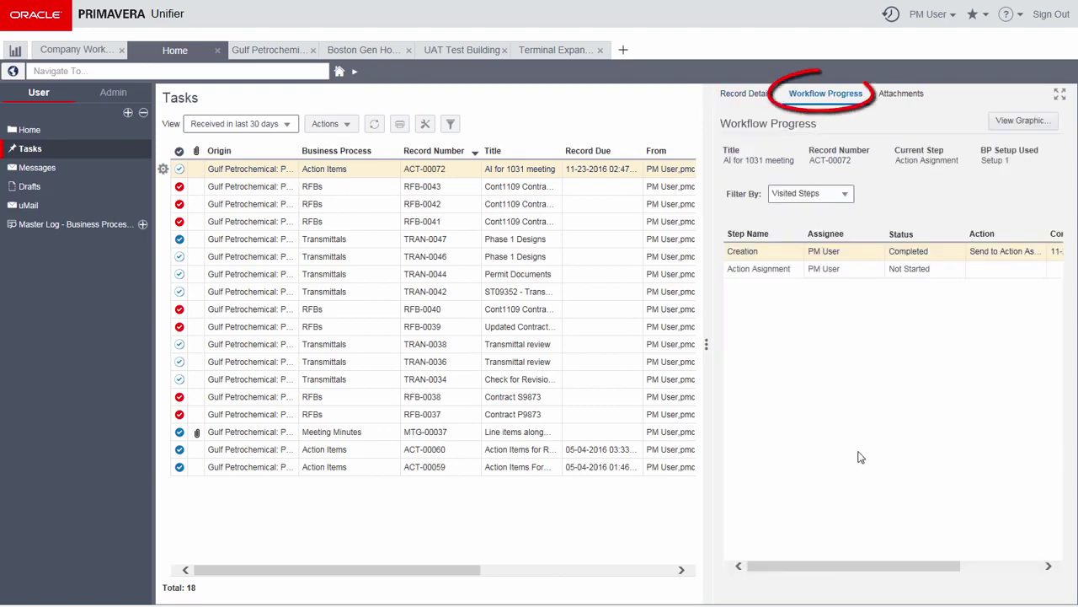
Review the workflow progress of task ACT-00072 and the attachments of meeting minutes task MTG-00037.
left_click(1019, 122)
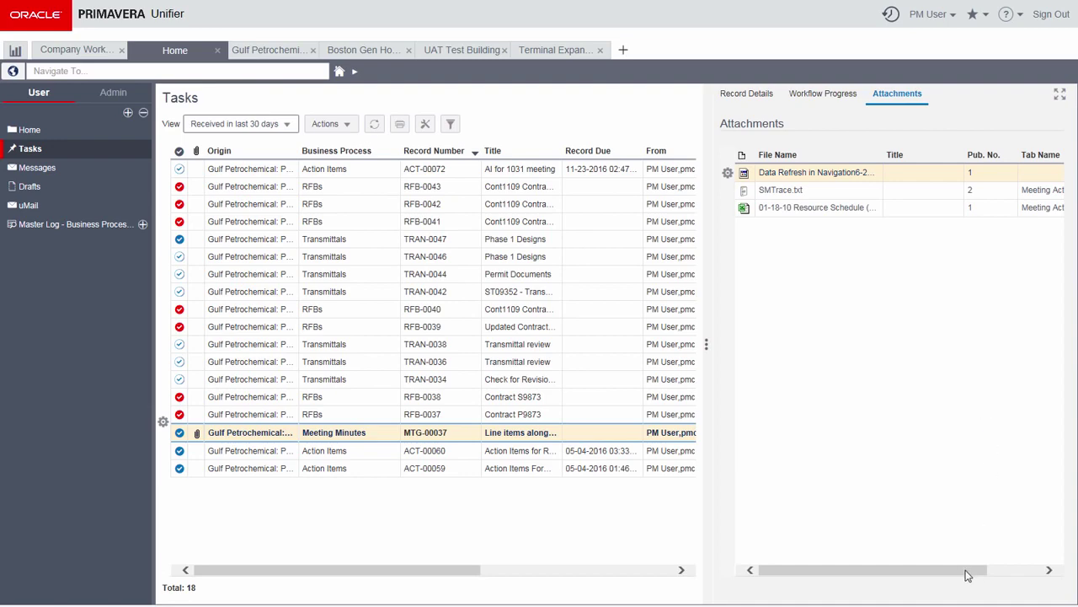
left_click_drag(967, 571, 1007, 566)
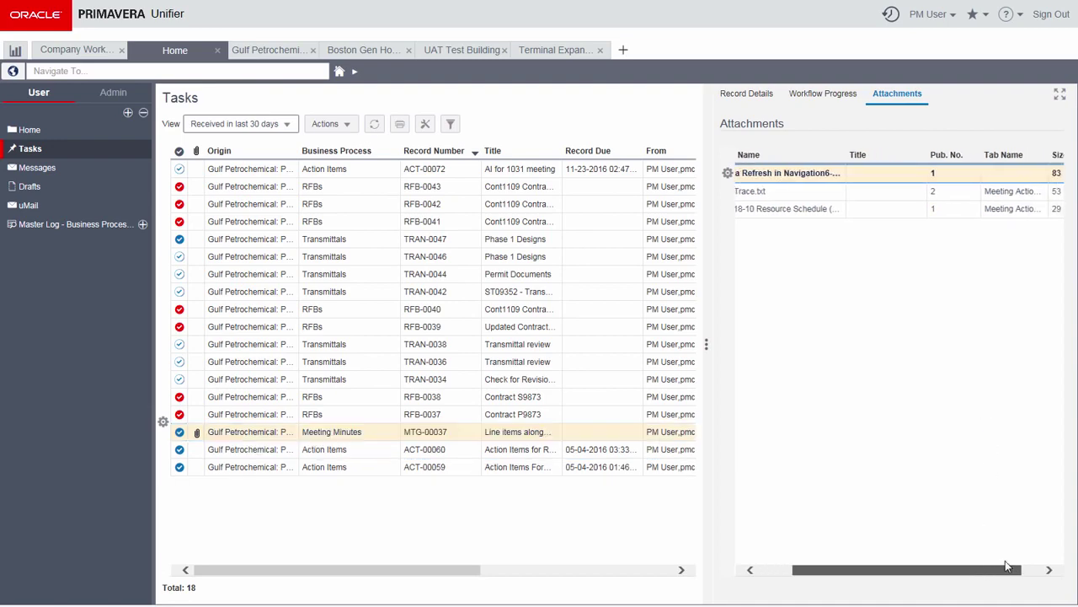
Accept action item task ACT-00072, undo the acceptance, and check the row's available actions.
left_click(179, 168)
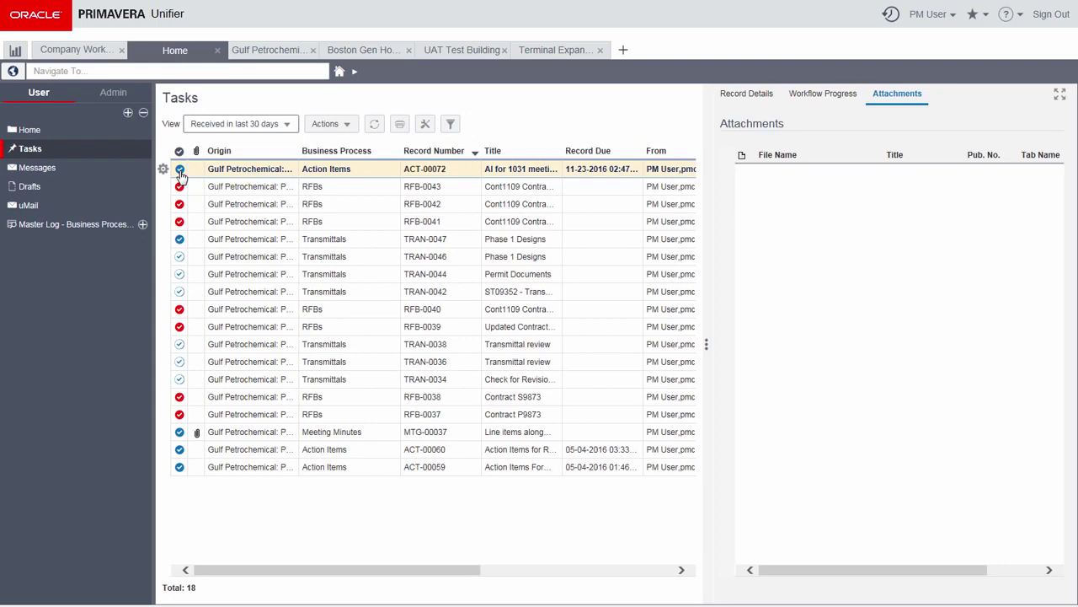
left_click(181, 171)
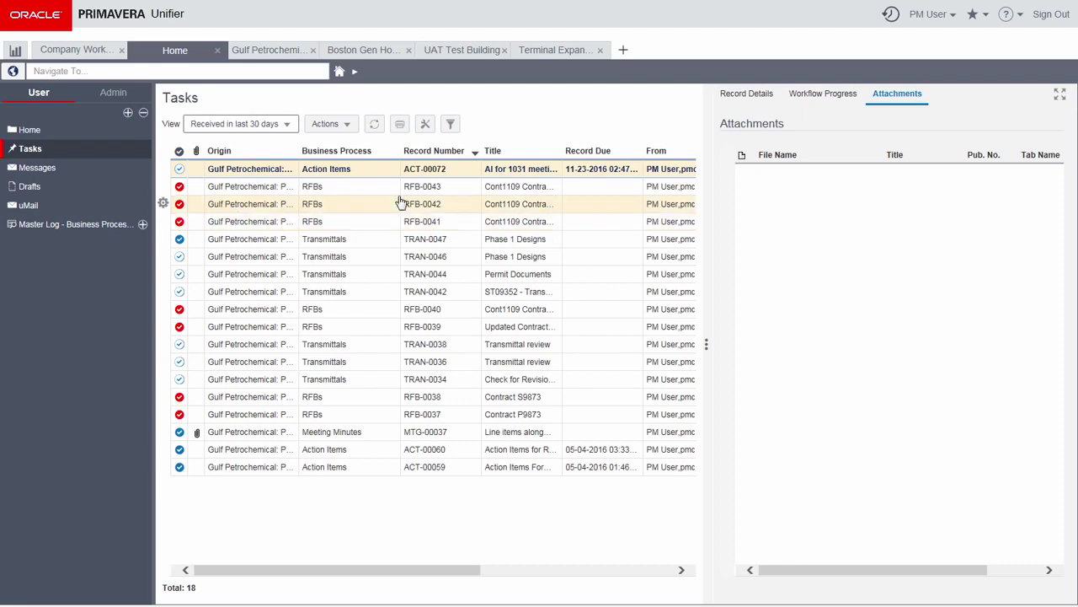
left_click(162, 170)
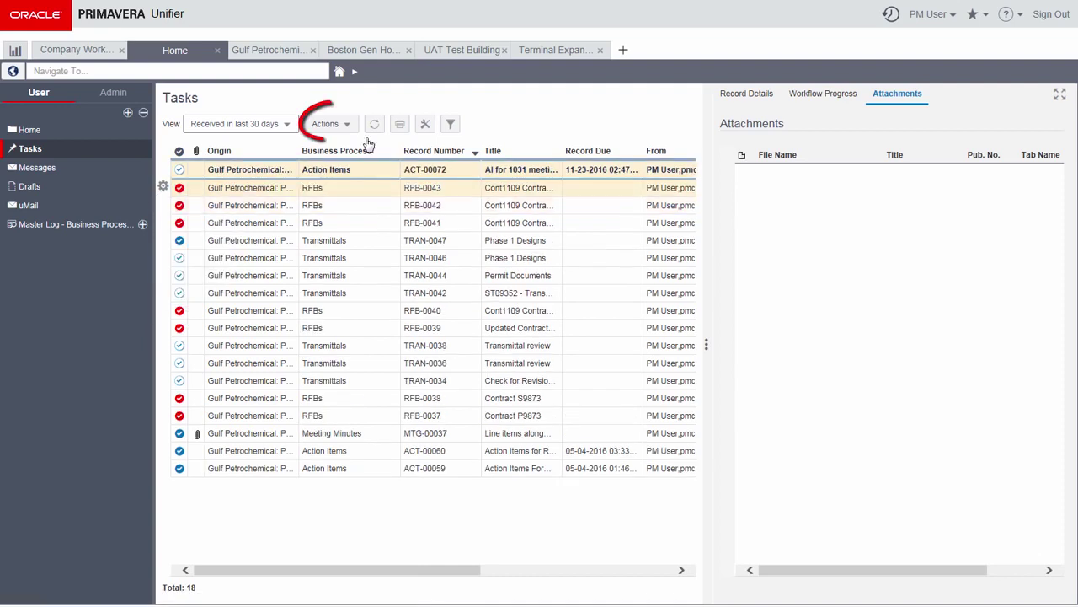
Open the New Record form from the Tasks log and dismiss it without creating anything.
left_click(346, 126)
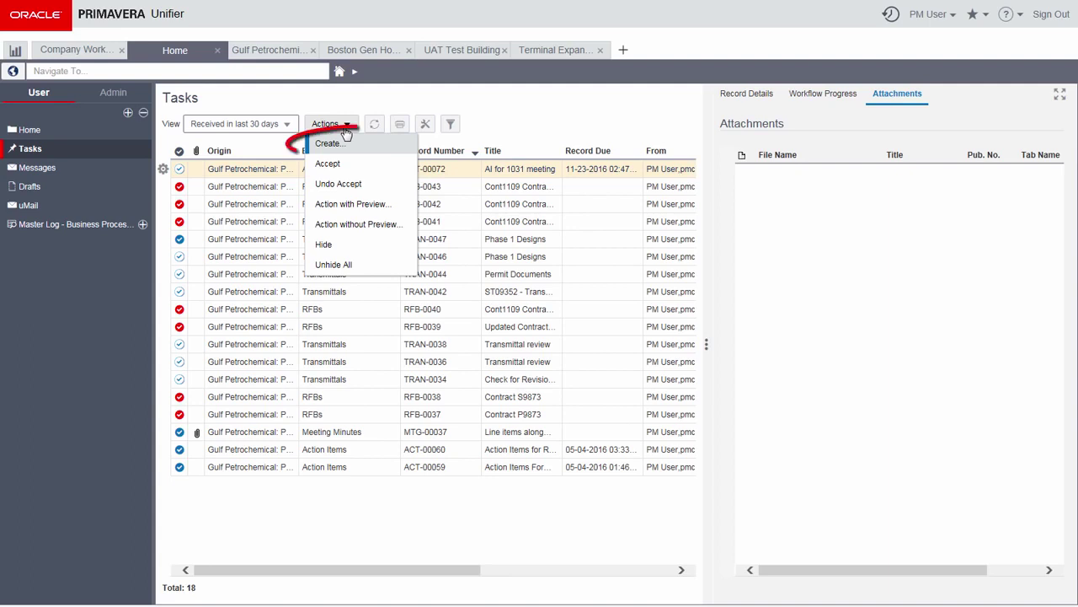
left_click(355, 149)
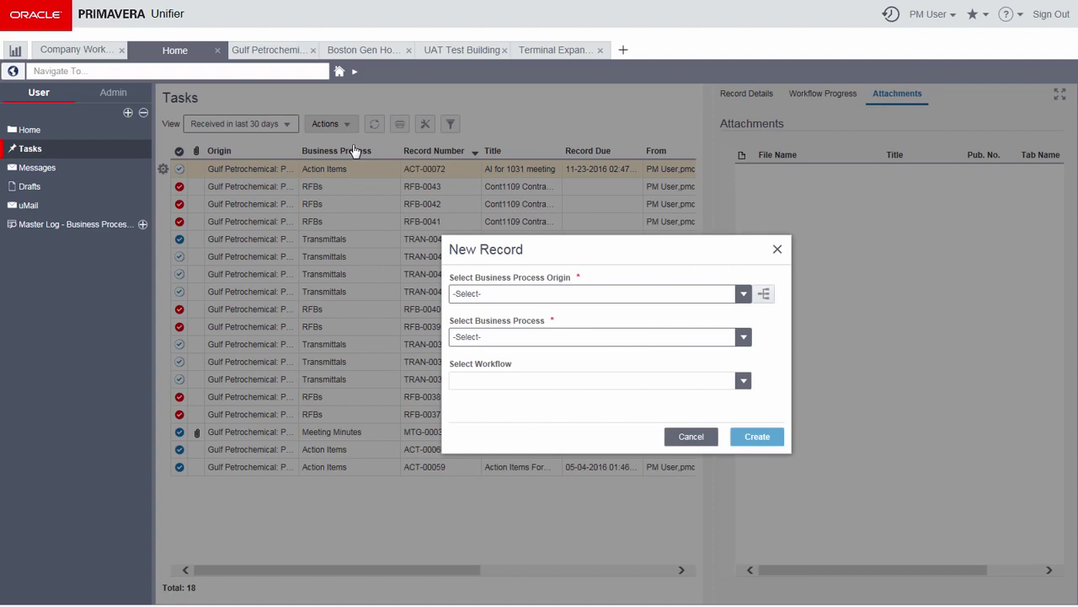
key("Escape")
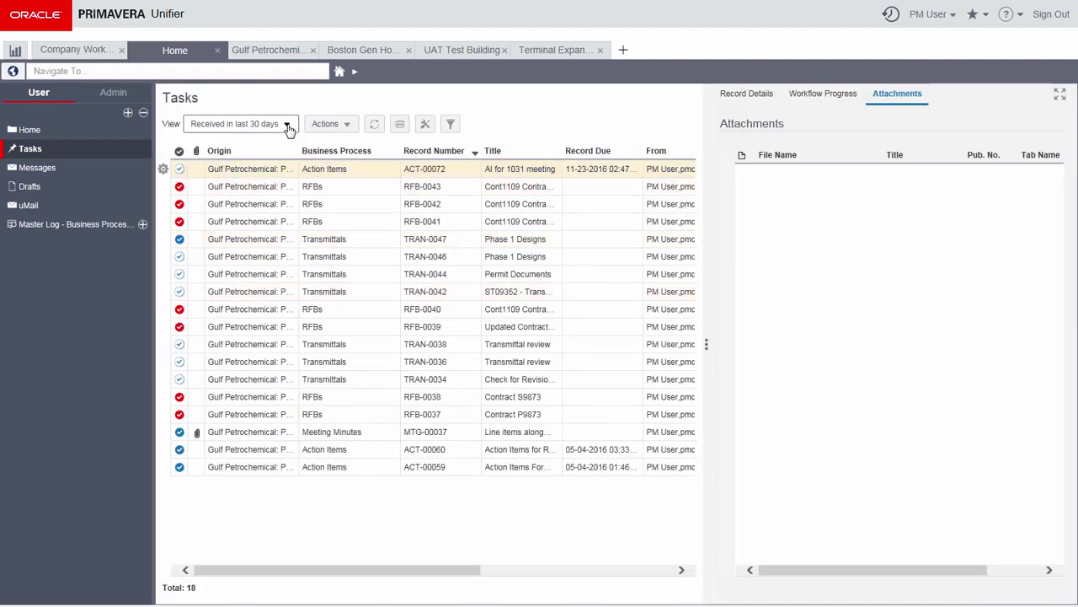
Browse the available task views and filter the Business Process column by "act".
left_click(287, 125)
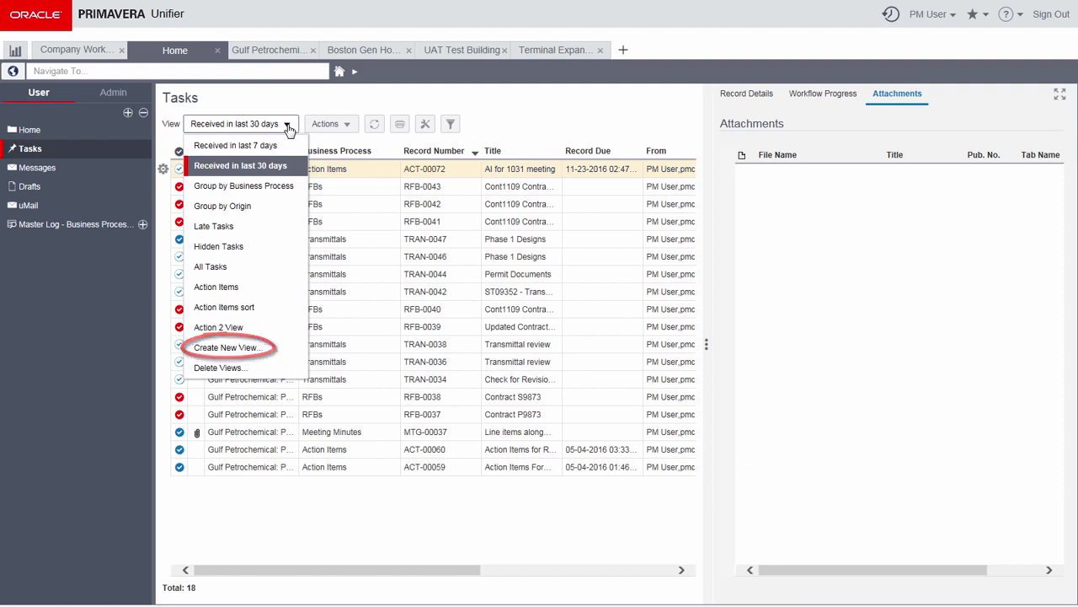
left_click(450, 124)
left_click(348, 168)
type("act")
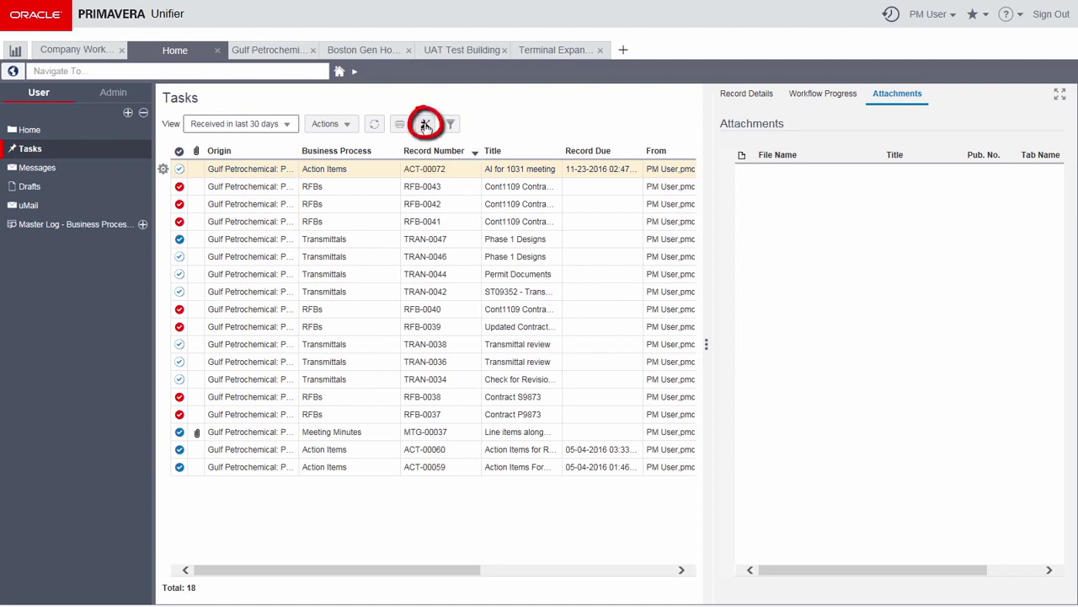
Filter the task view to Action Items with Received at or beyond Today Plus 15, and name the saved copy "Action Items Due Next 15 Days".
left_click(425, 125)
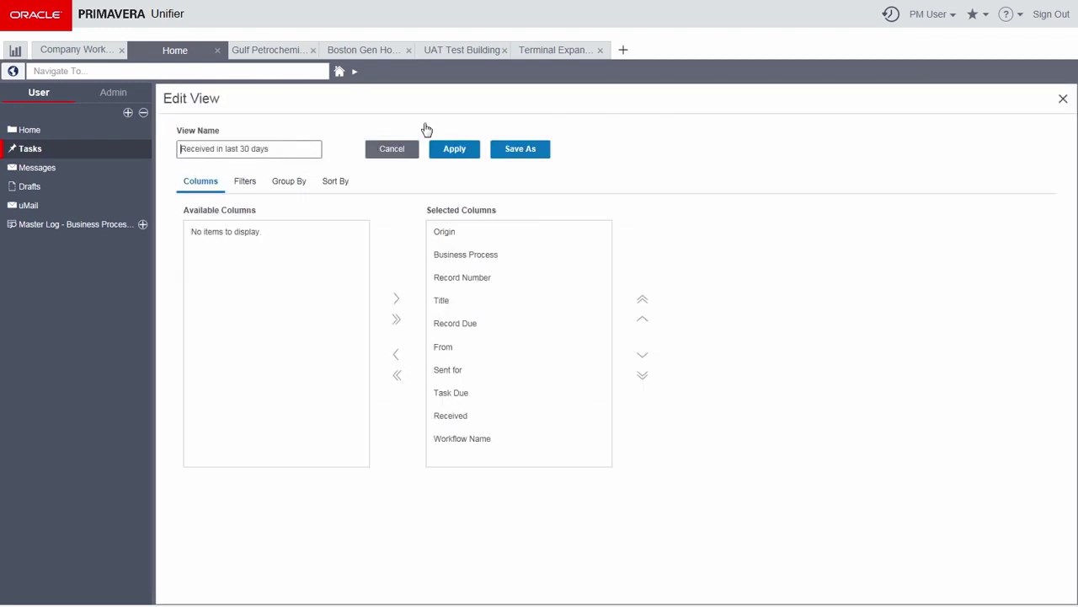
left_click(246, 183)
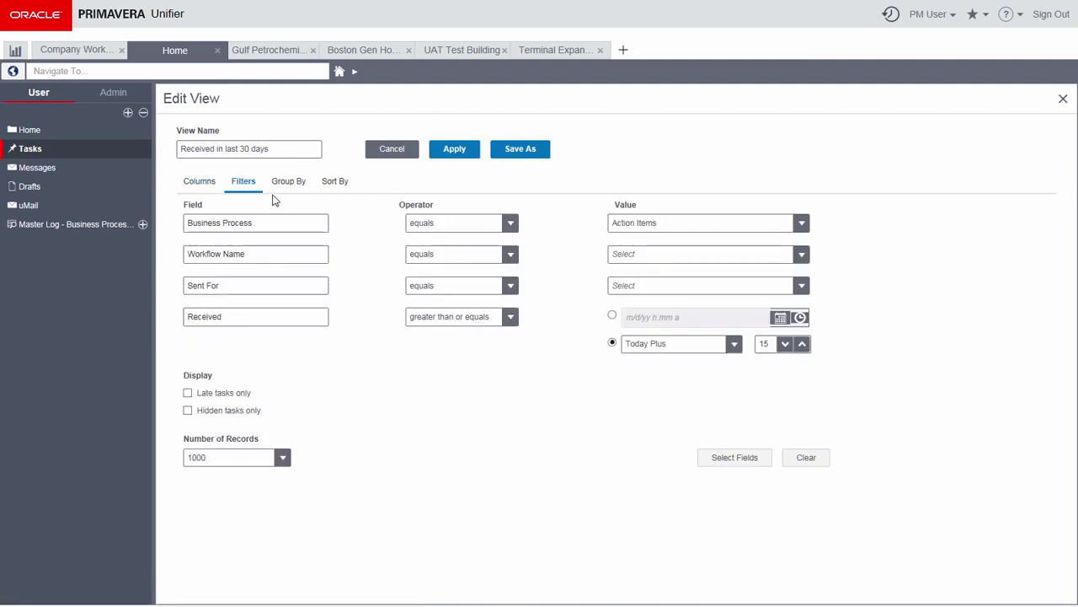
left_click(292, 187)
left_click(342, 184)
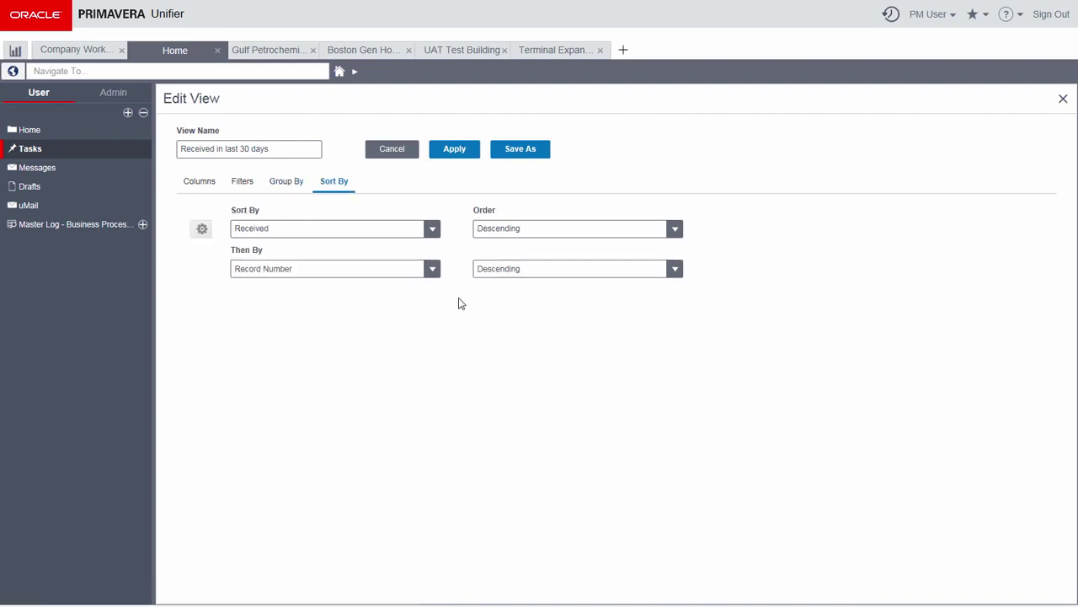
left_click(514, 150)
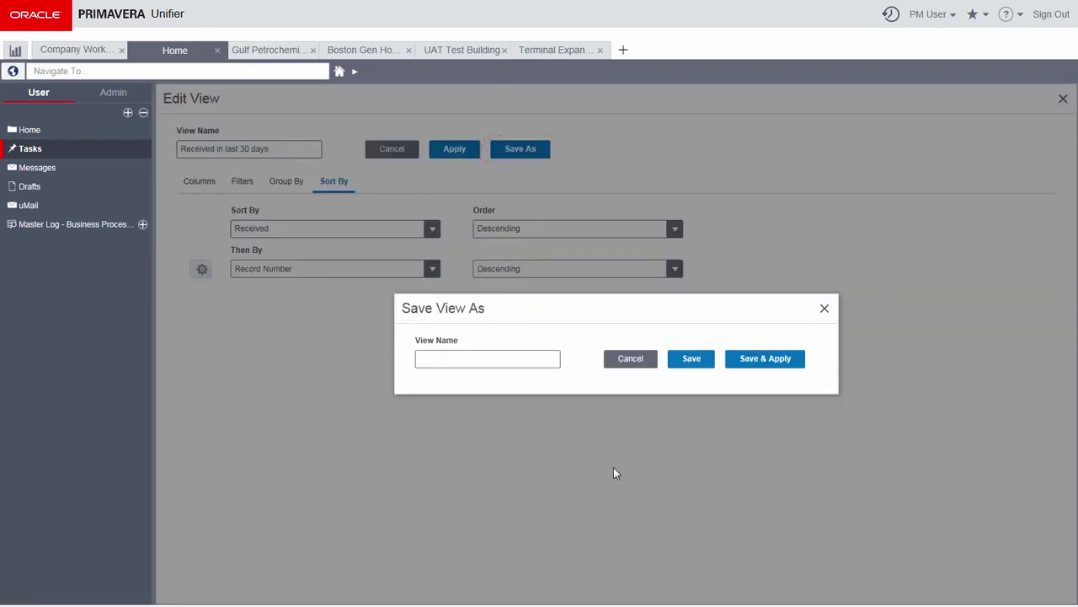
type("Action Items Due Next 15 Days")
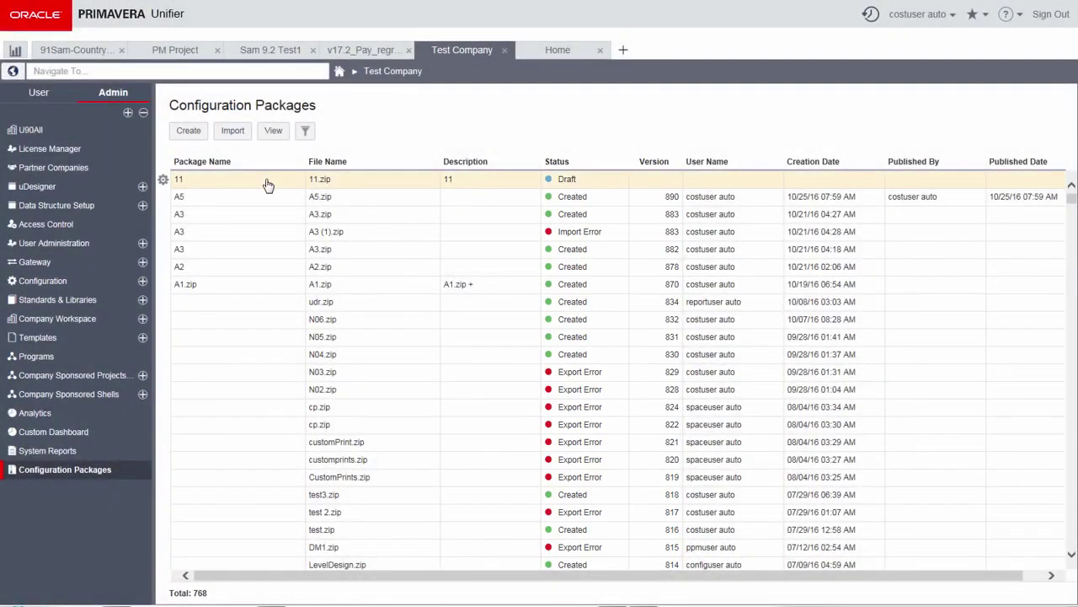
Open draft configuration package 11 for editing and proceed to its summary with Data Definitions as the additional component.
left_click(265, 181)
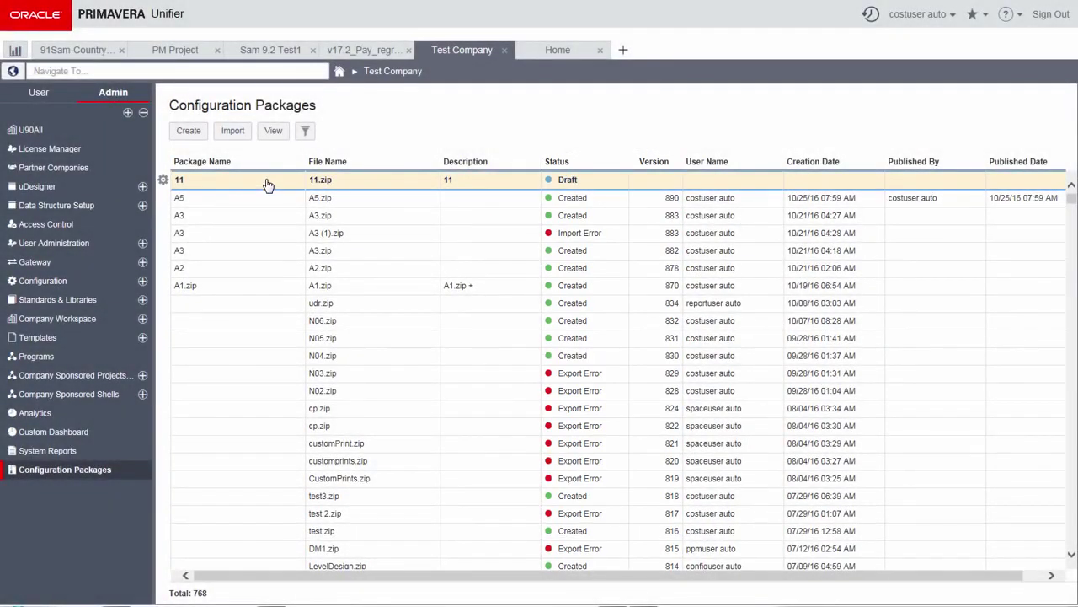
left_click(274, 132)
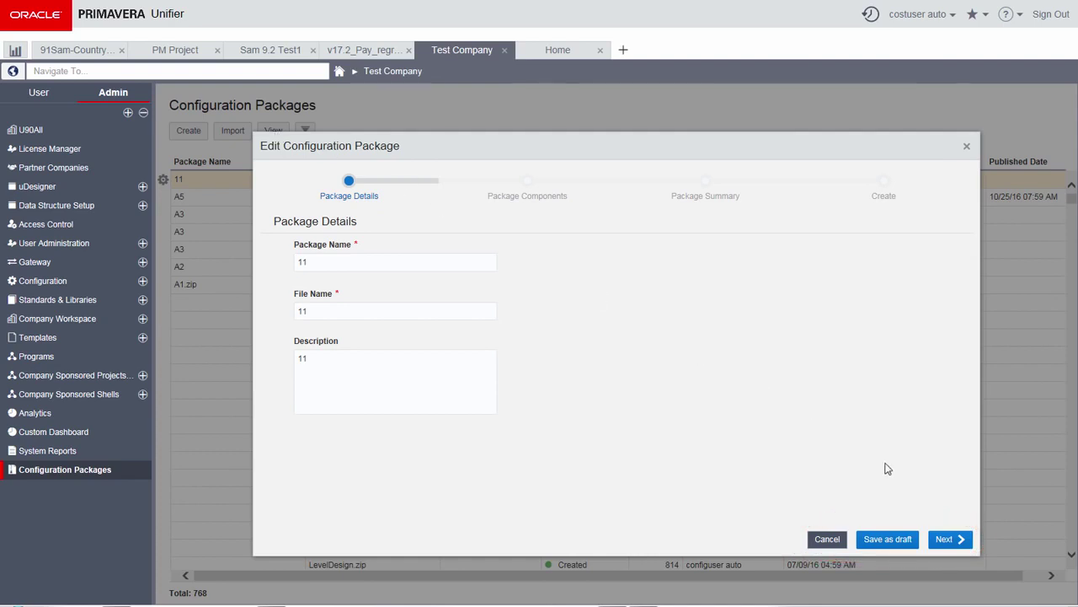
left_click(943, 540)
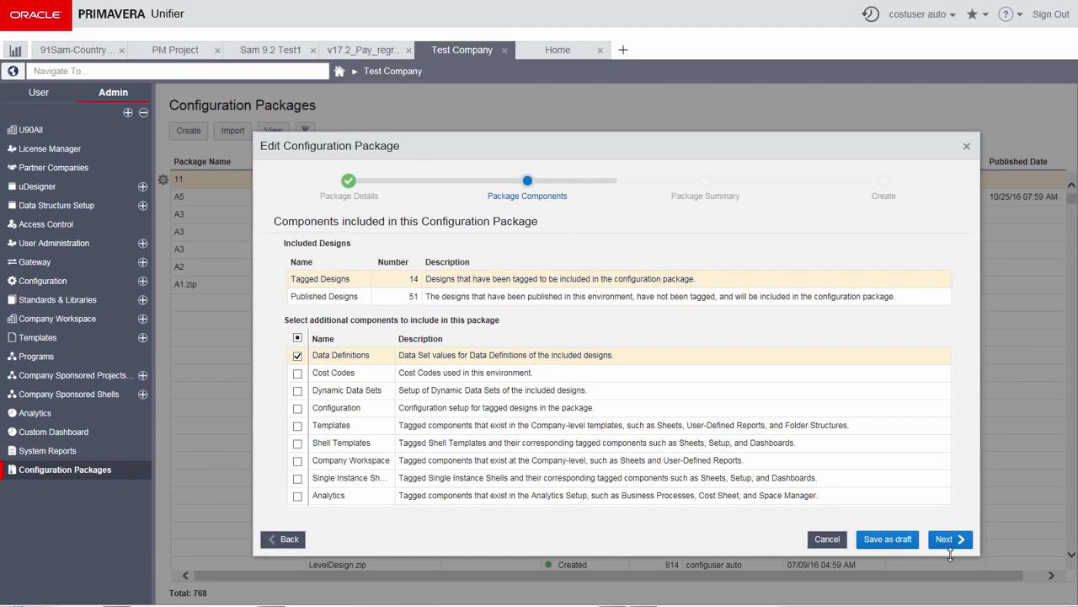
left_click(947, 541)
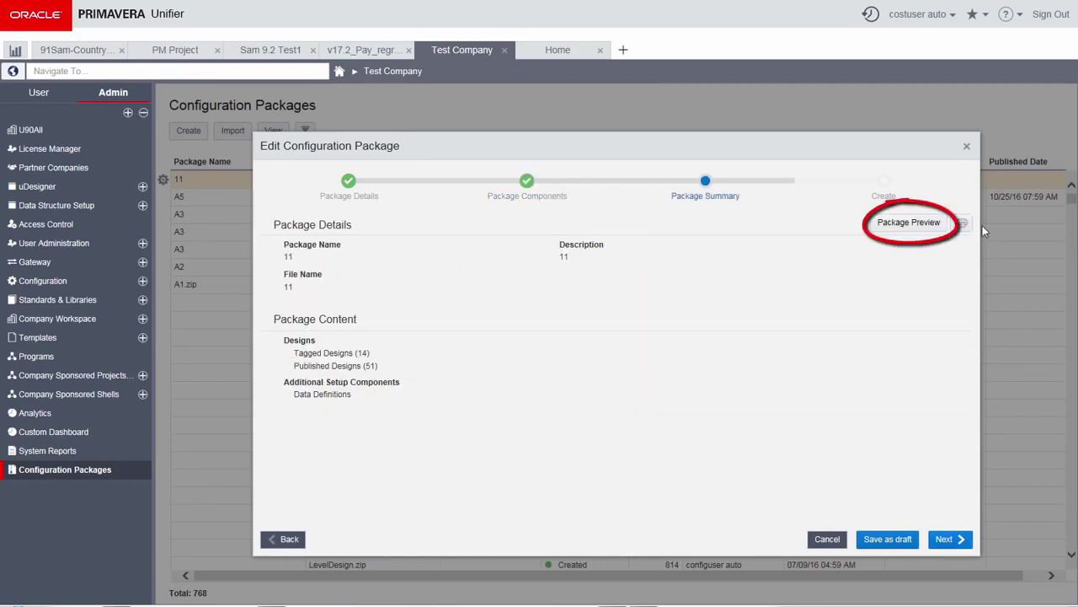
Preview the package's additional setup components, and create the package unpublished for production with download after creation.
left_click(909, 223)
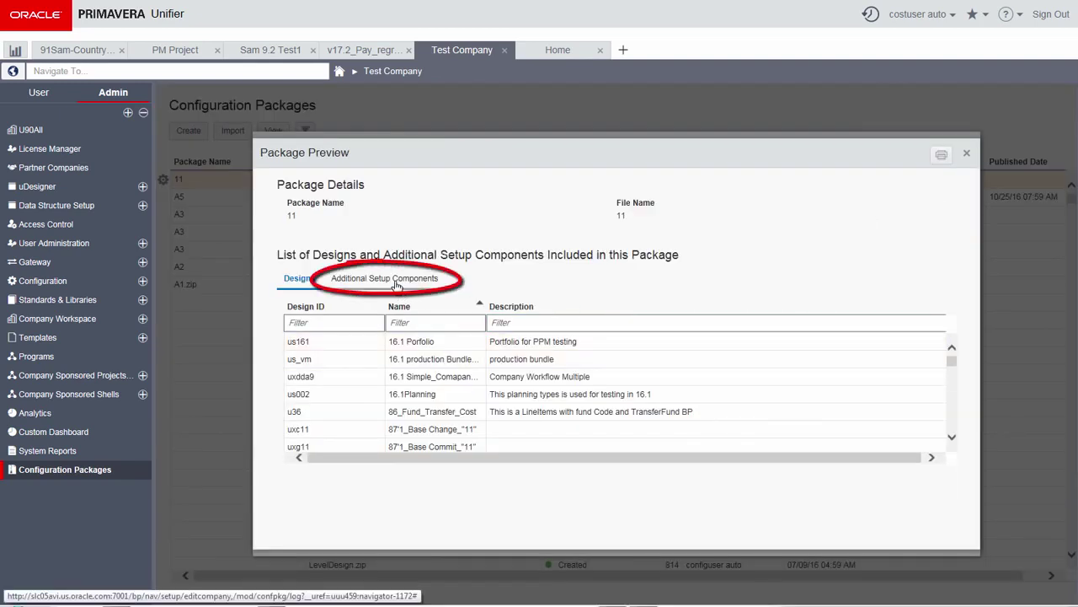
left_click(385, 278)
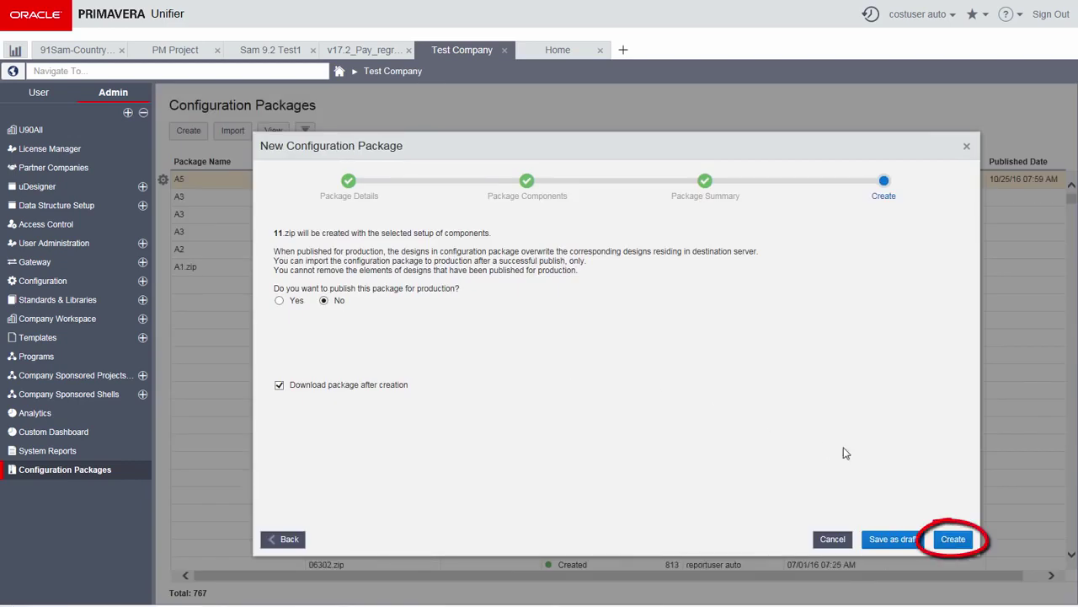
left_click(952, 539)
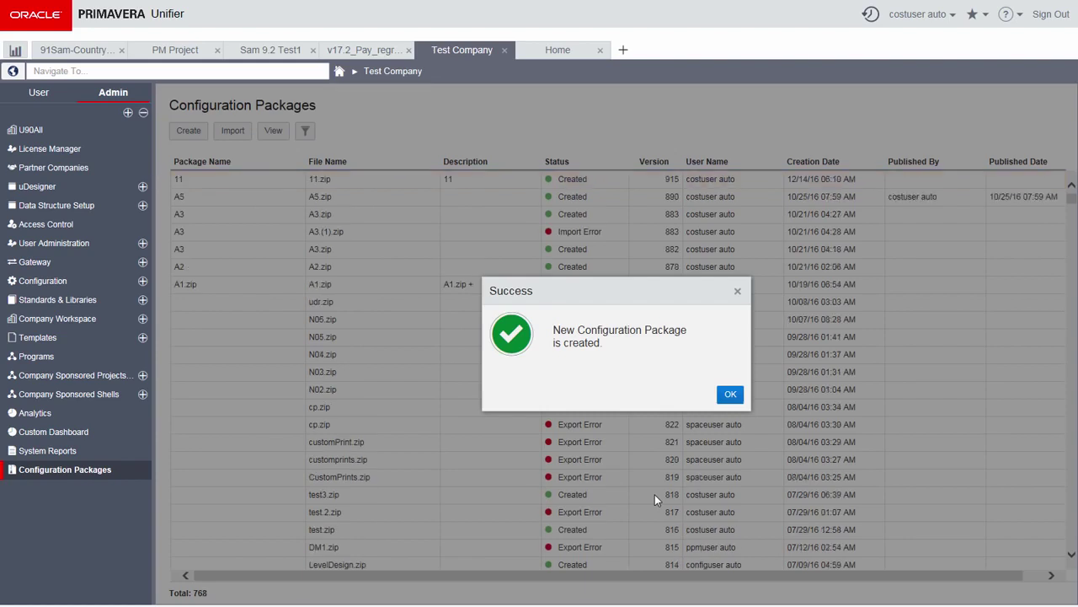
left_click(729, 396)
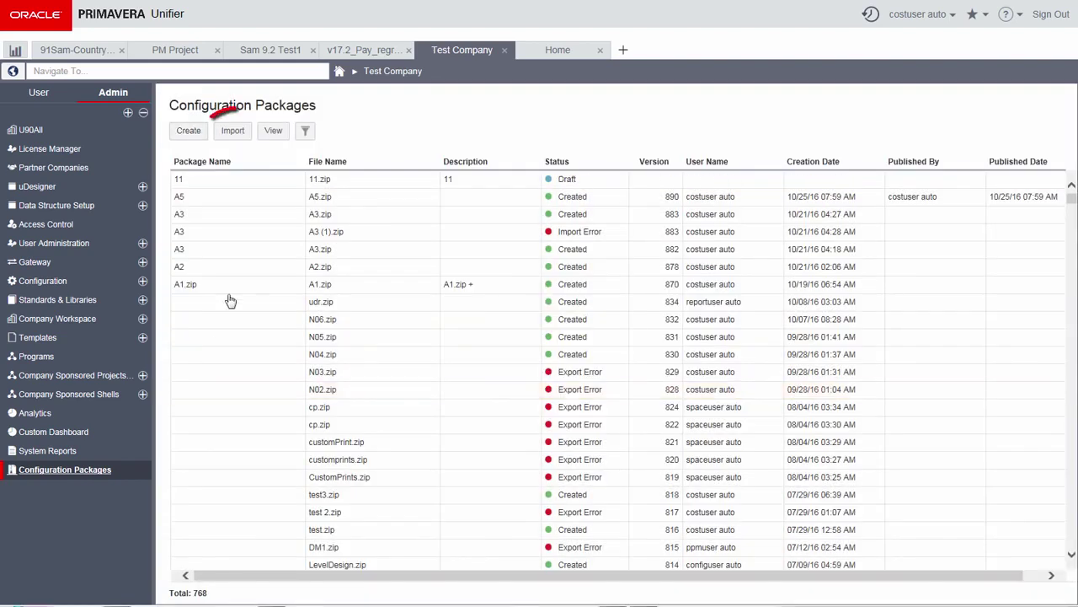
Select A3.zip for configuration package import and proceed through package details and user mapping, keeping the package name A3.
left_click(232, 132)
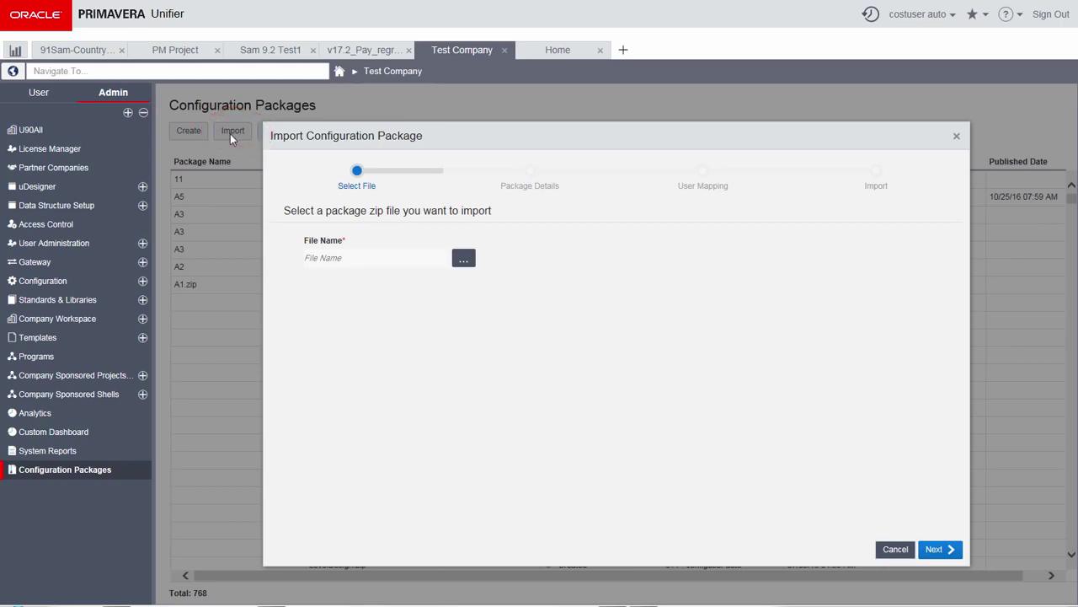
left_click(463, 260)
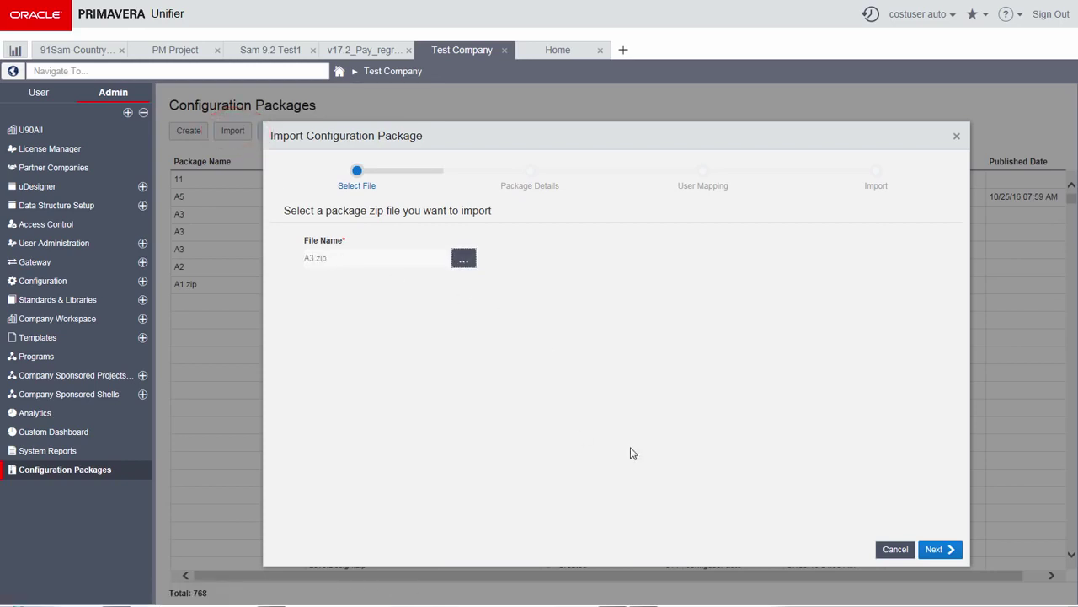
left_click(933, 549)
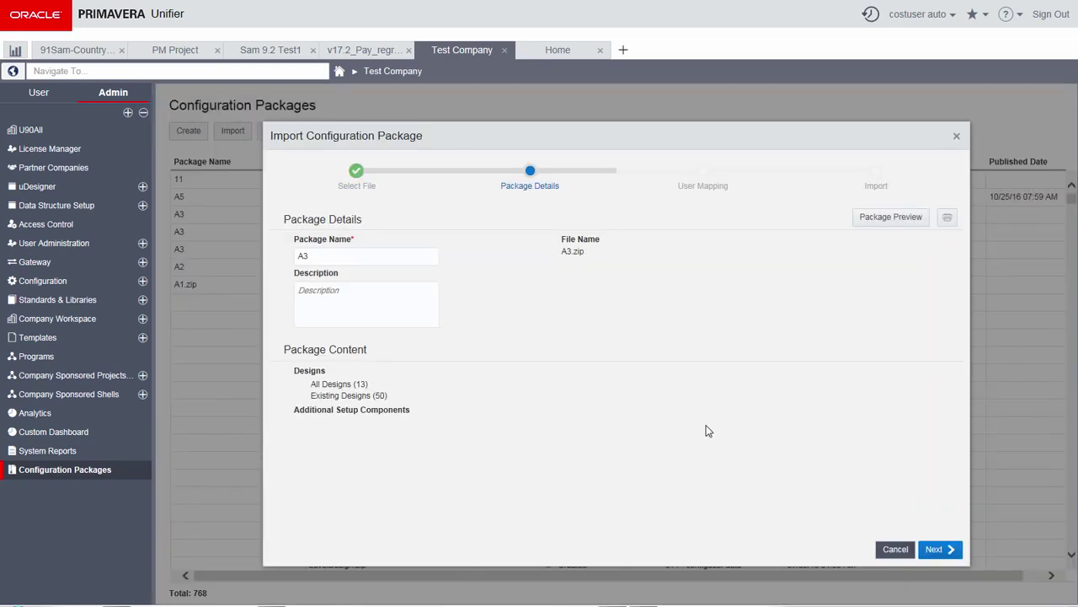
left_click(934, 550)
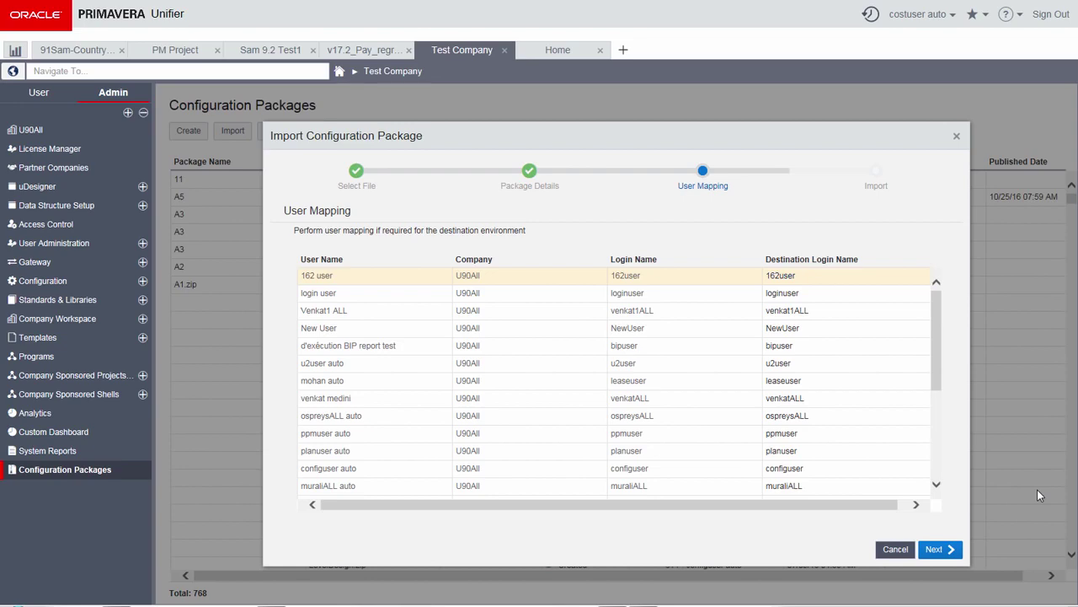
left_click(941, 550)
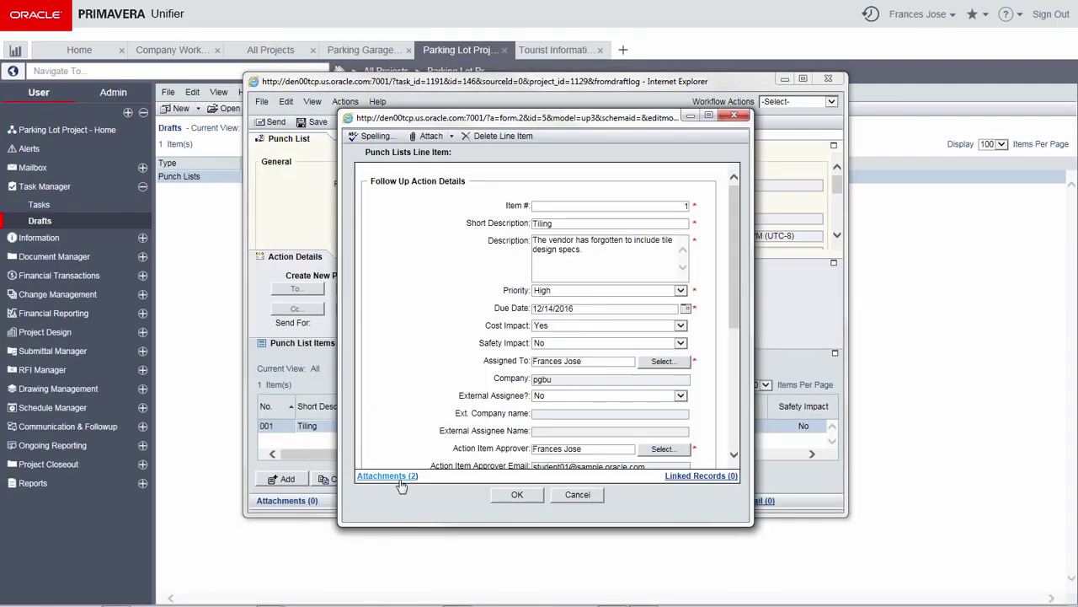
Check the Tiling line item's attachments, and send the Pavement Tiling punch list for review with the Submit workflow action.
left_click(401, 479)
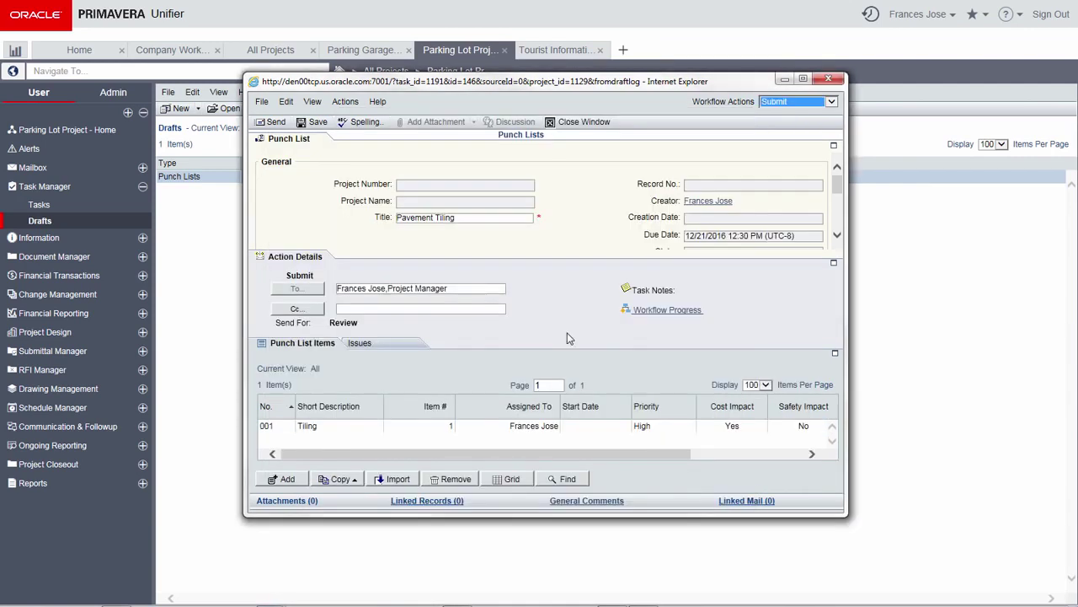
left_click(277, 123)
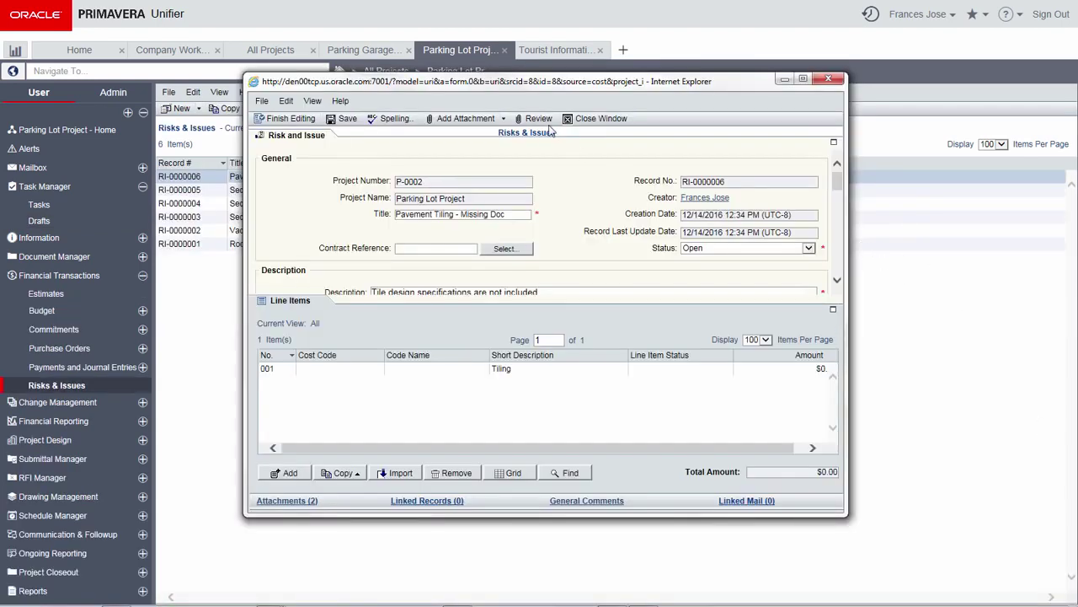
Open the attachment review for the "Pavement Tiling - Missing Doc" risk and issue record.
left_click(535, 119)
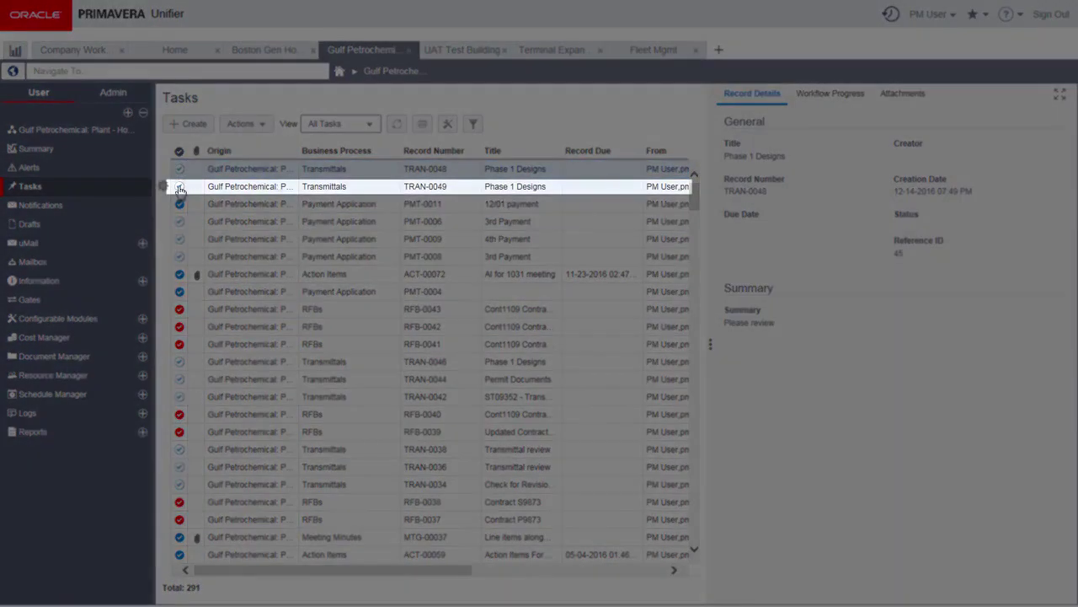
Accept the transmittal task TRAN-0049 in the Gulf Petrochemical project's task list.
left_click(180, 186)
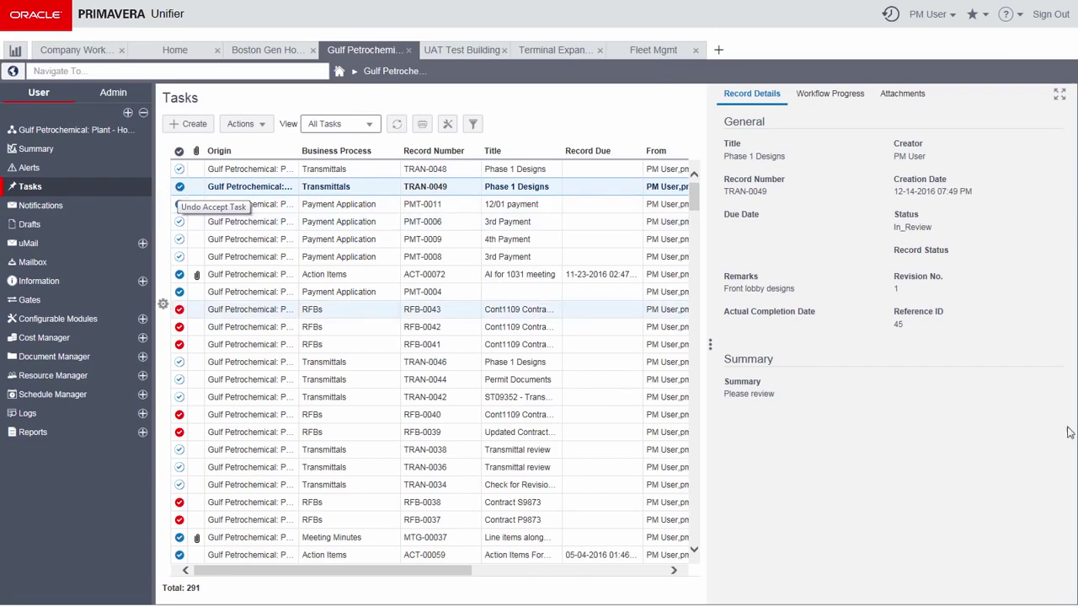
Open the transmittal record TRAN-0049 and maximize its General section.
left_click(435, 189)
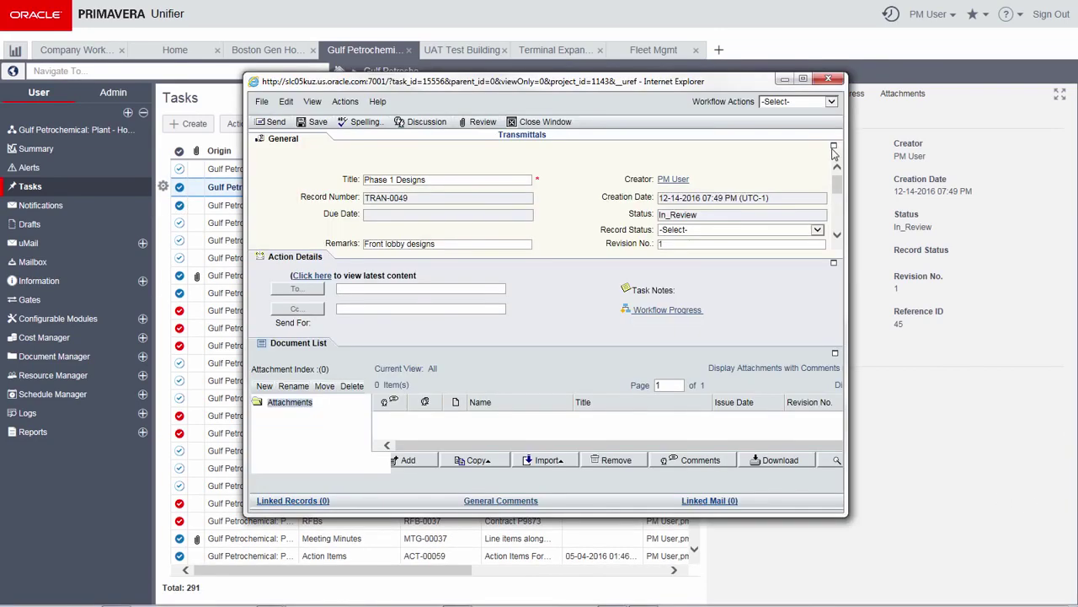
left_click(835, 150)
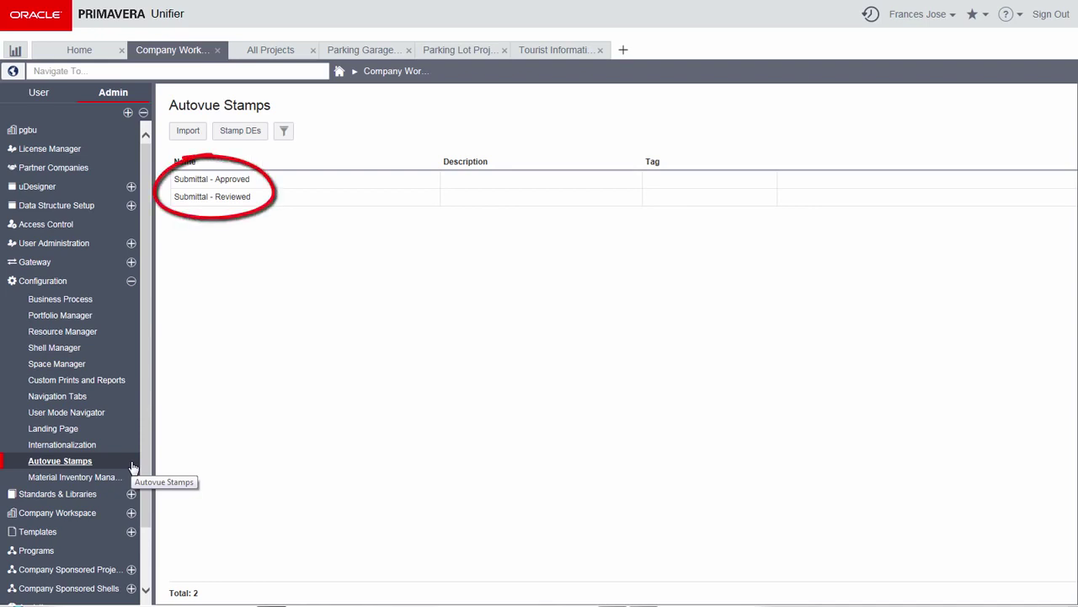
Review the available and selected data elements for the Autovue stamps, leaving the selection as it is.
left_click(253, 132)
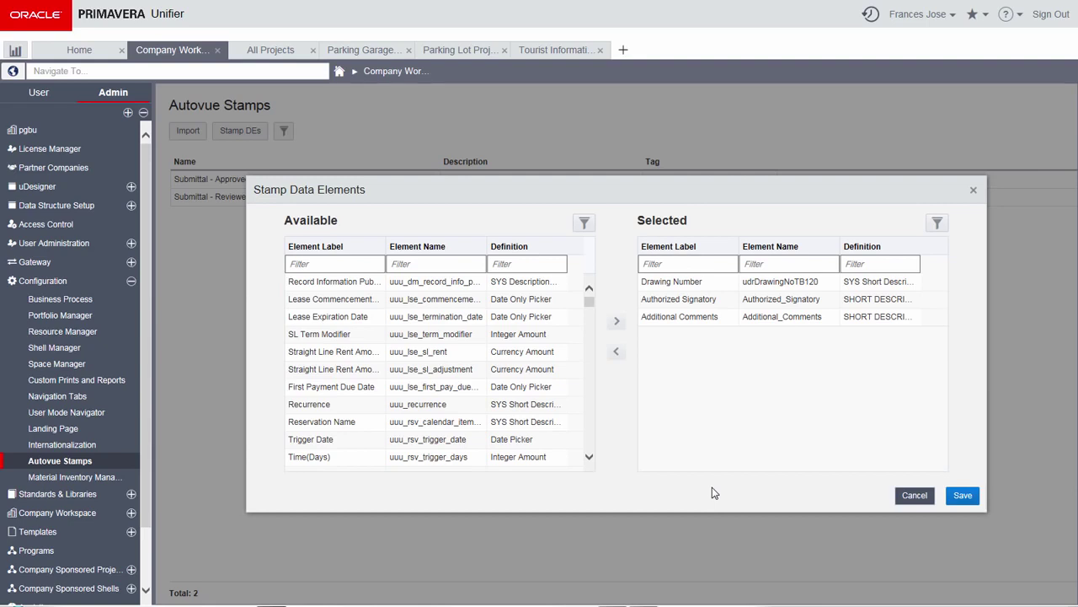
left_click(915, 495)
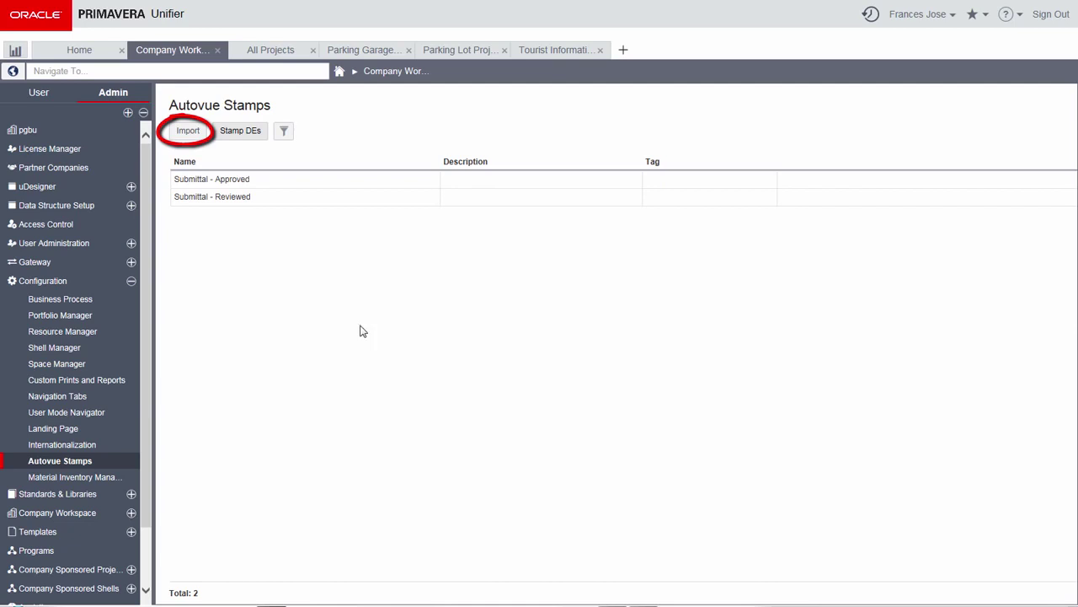
Import the Autovue stamp Unifier_Autovue_Stamp, adding its image file Unifier_Autovue_Stamp.emf.
left_click(188, 131)
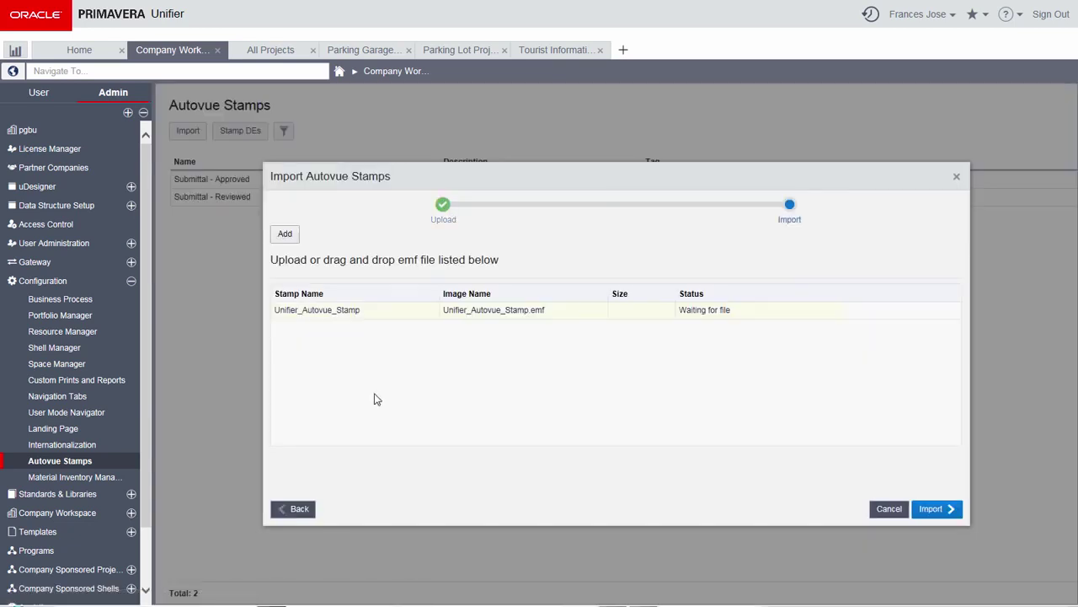
left_click(284, 235)
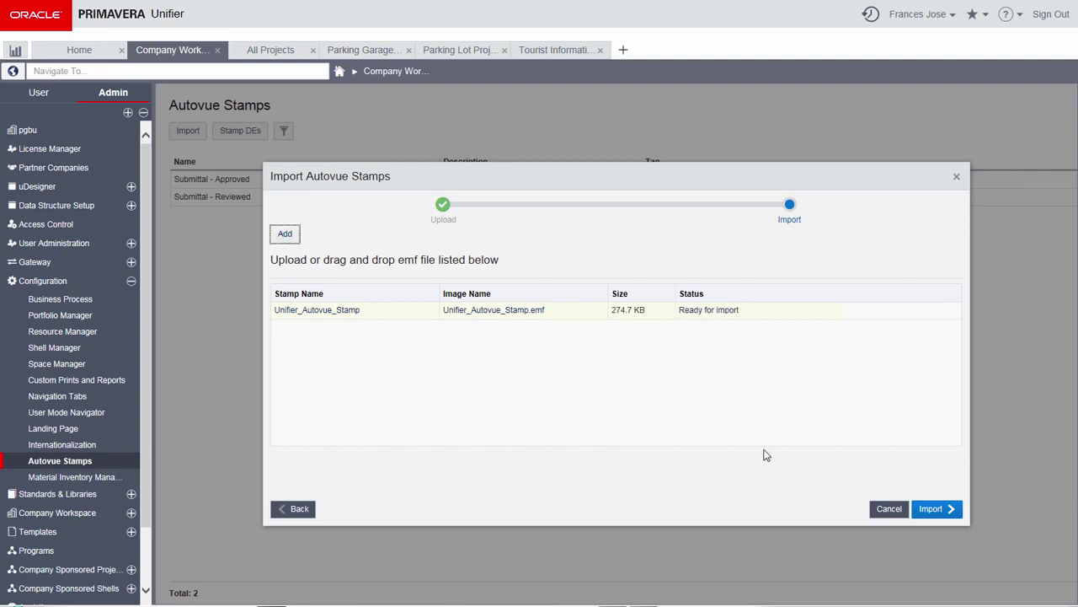
left_click(934, 514)
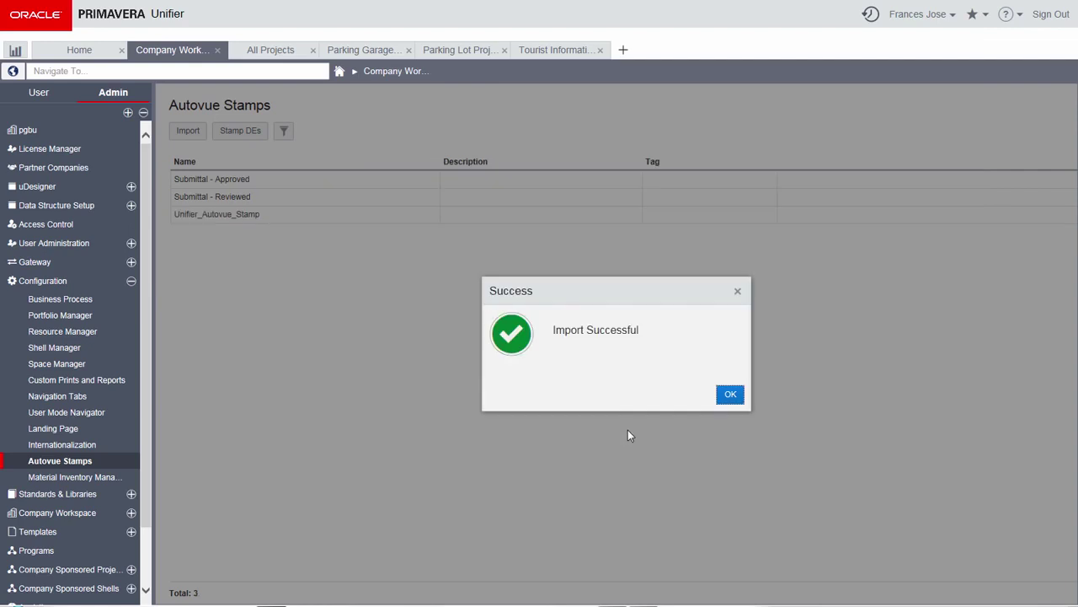
left_click(731, 395)
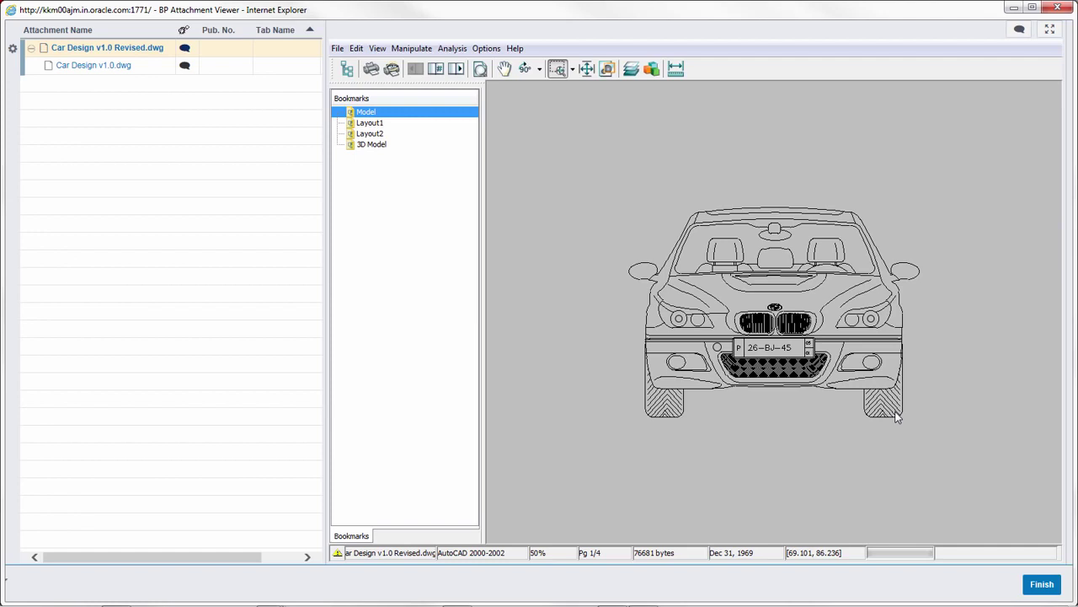
Compare the drawing Car Design v1.0 Revised.dwg with the document version Car Design v1.0.dwg 1.
left_click(452, 48)
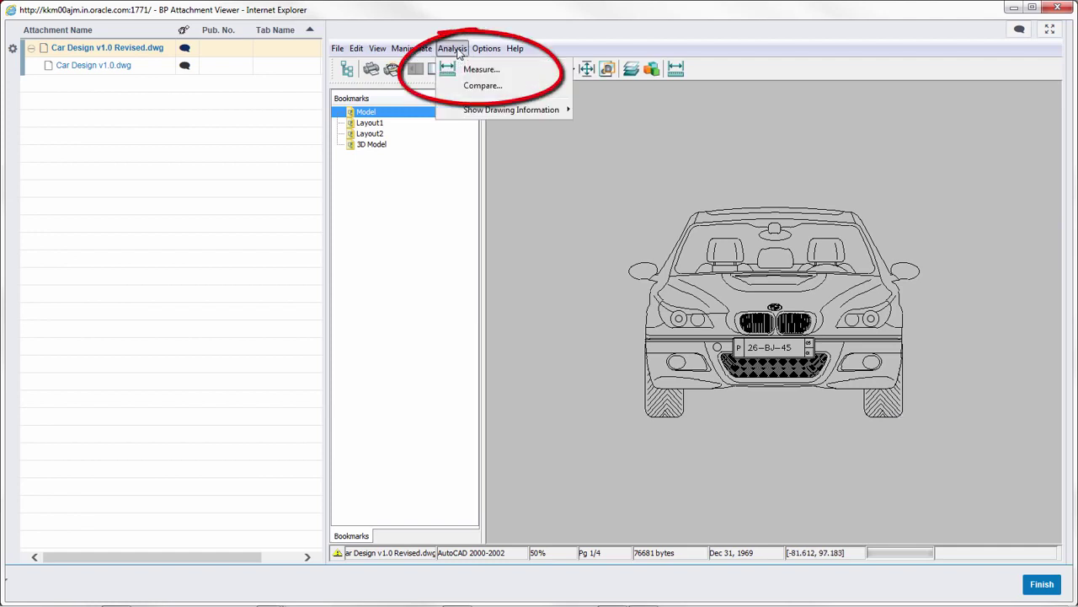
left_click(484, 88)
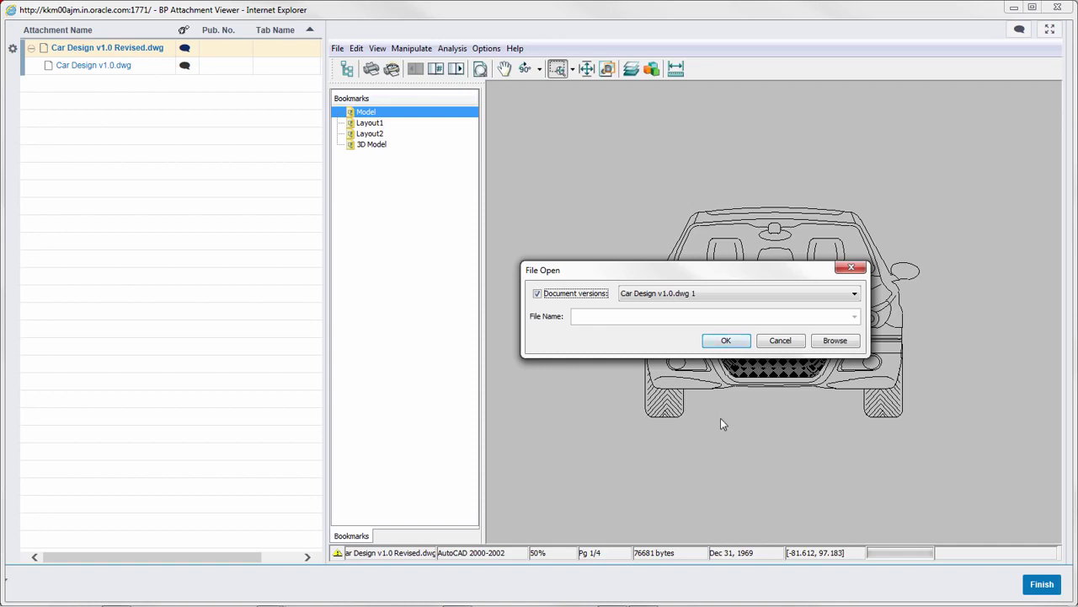
left_click(726, 342)
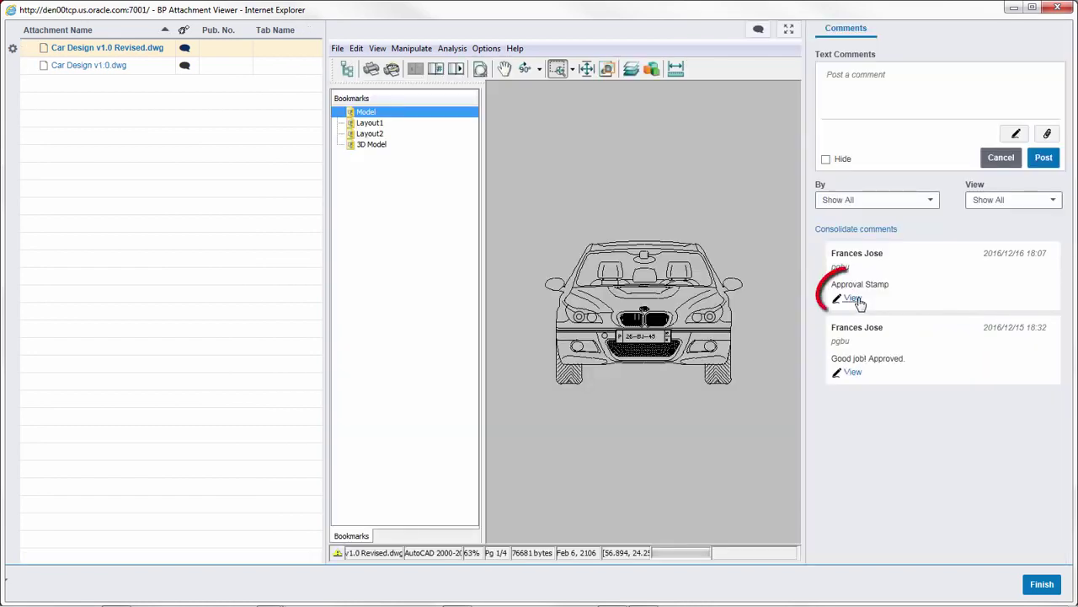
Open the Approval Stamp.mrp markup from the Approval Stamp comment on Car Design v1.0 Revised.dwg and expand the drawing viewer.
left_click(853, 299)
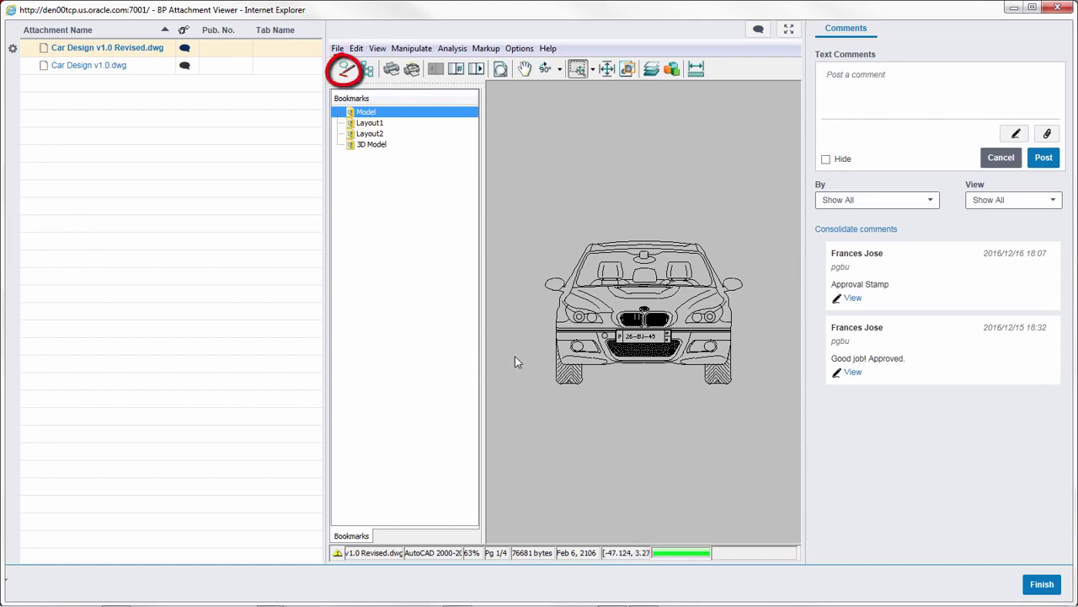
left_click(344, 72)
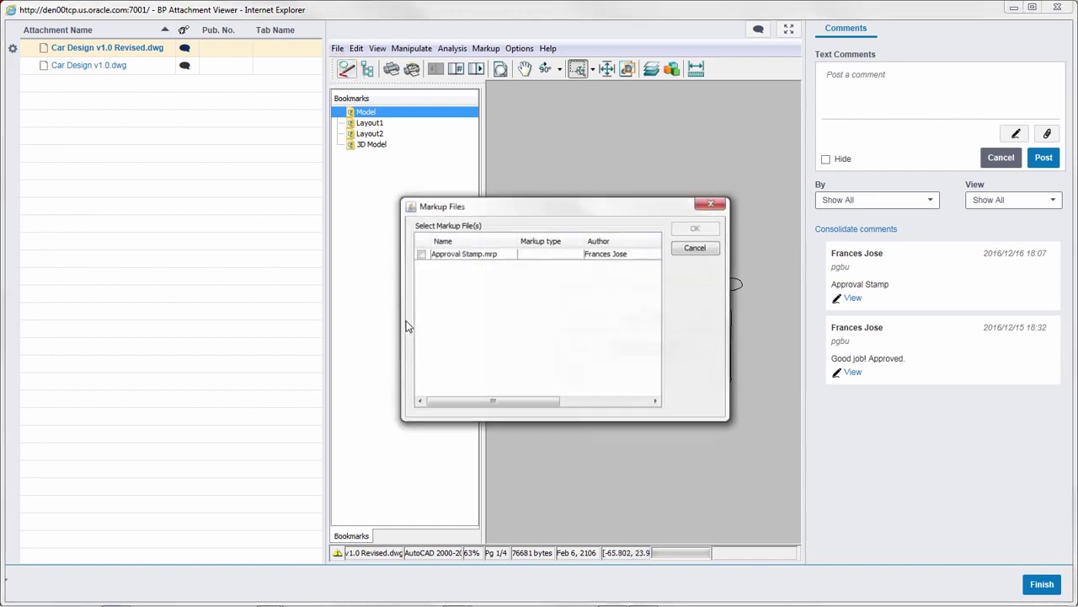
left_click(420, 253)
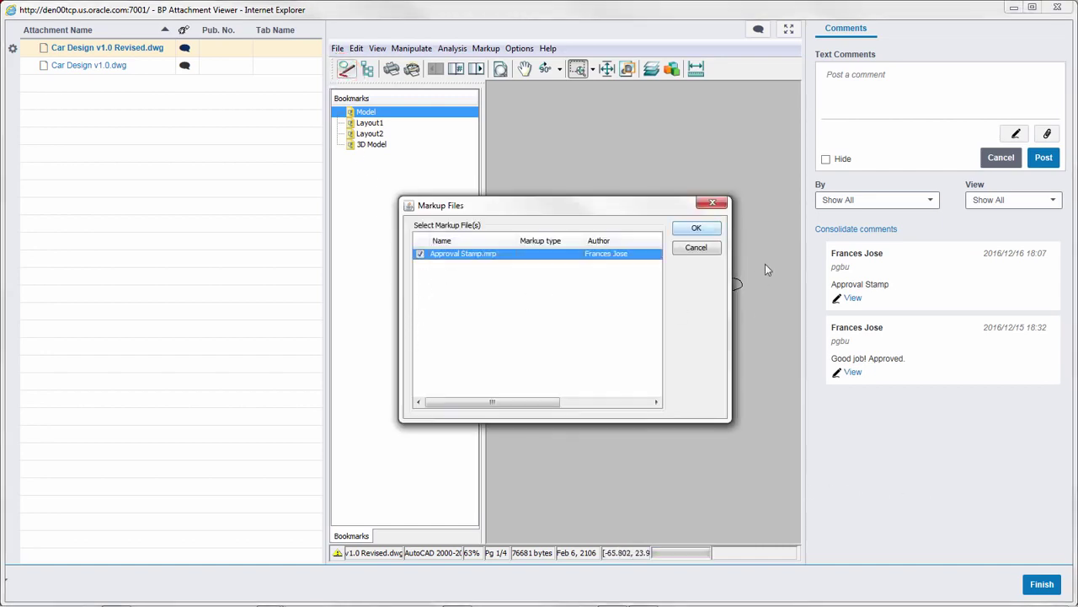
left_click(698, 229)
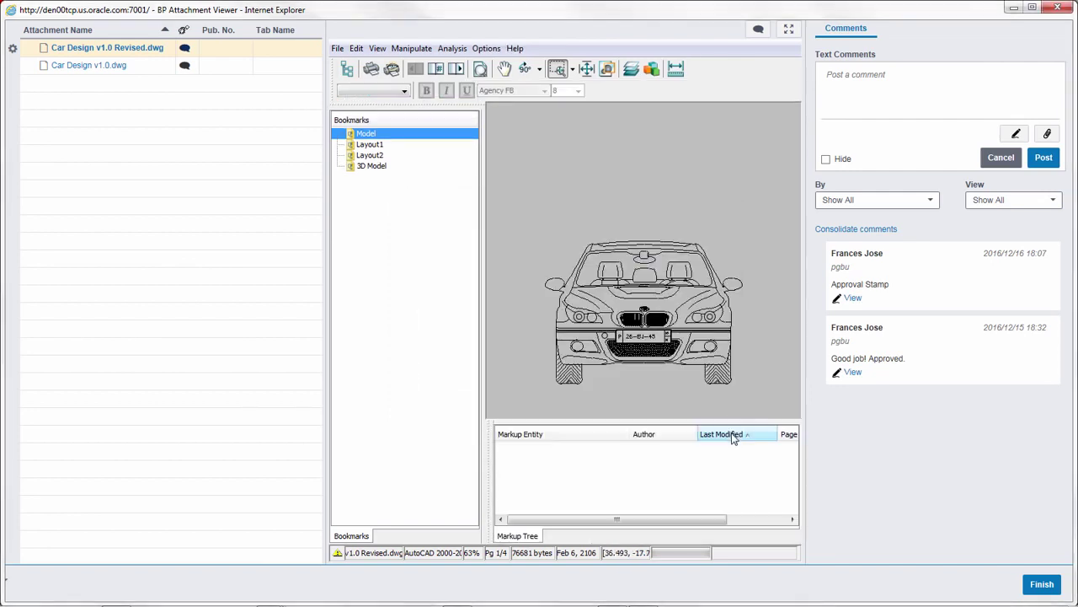
left_click(787, 32)
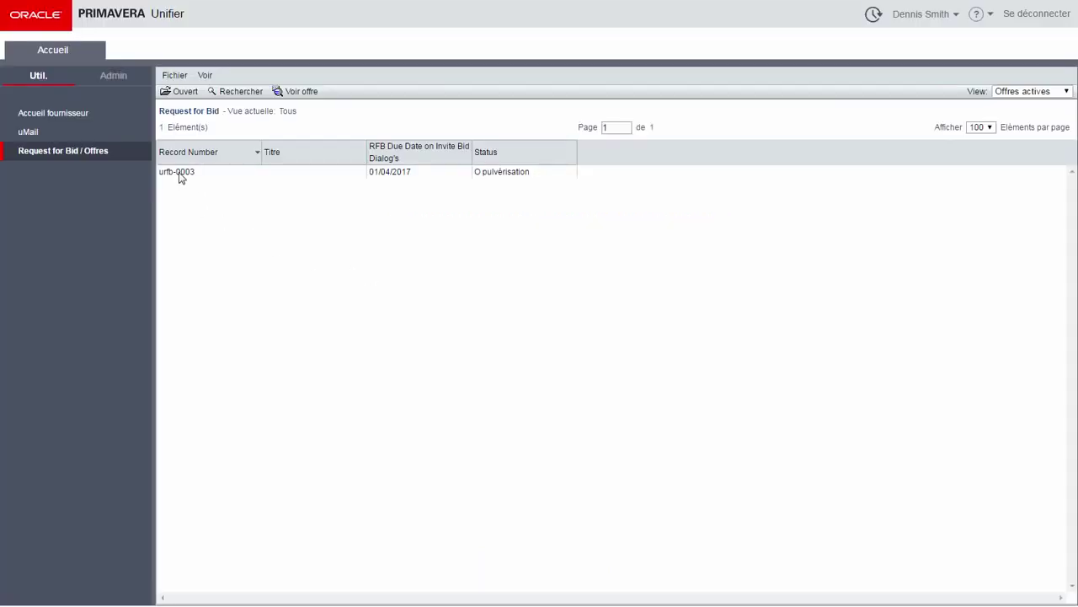
Open the request for bid record urfb-0003 from the active bids list.
double_click(180, 174)
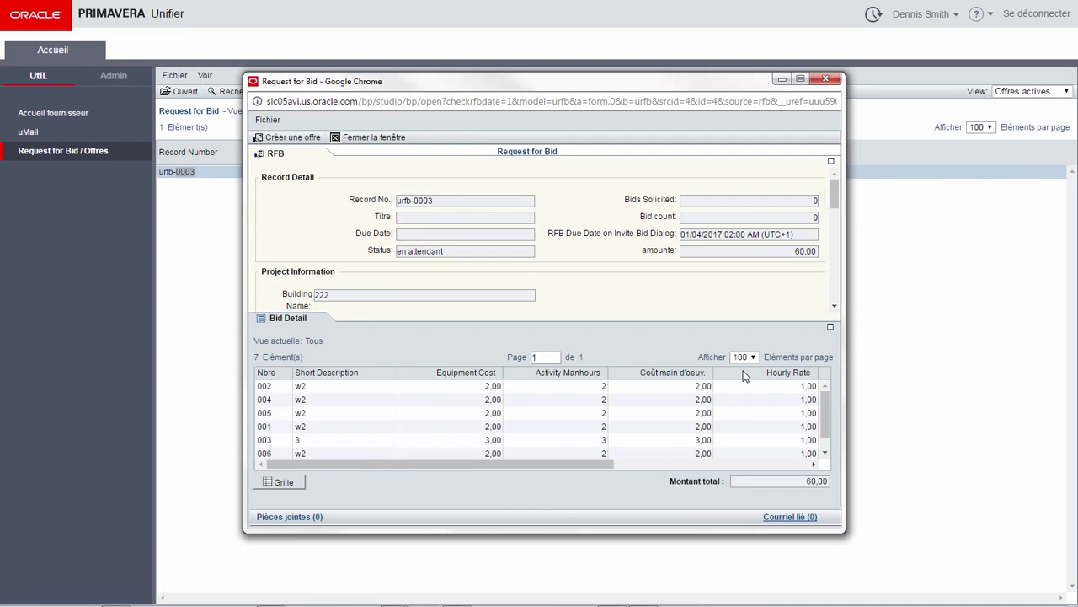